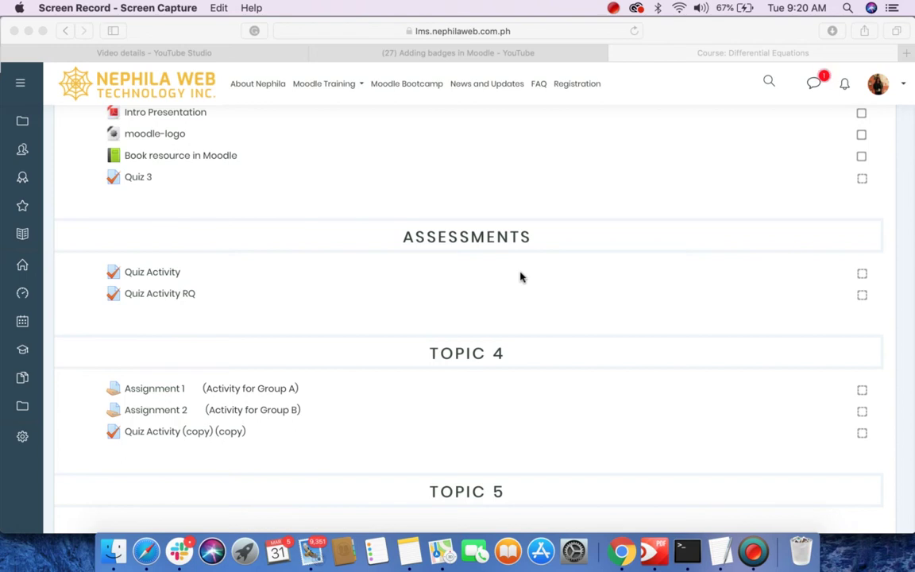
Turn editing on for the course from the gear menu
{"action": "scroll", "coordinate": [520, 276], "scroll_direction": "down", "scroll_amount": 2}
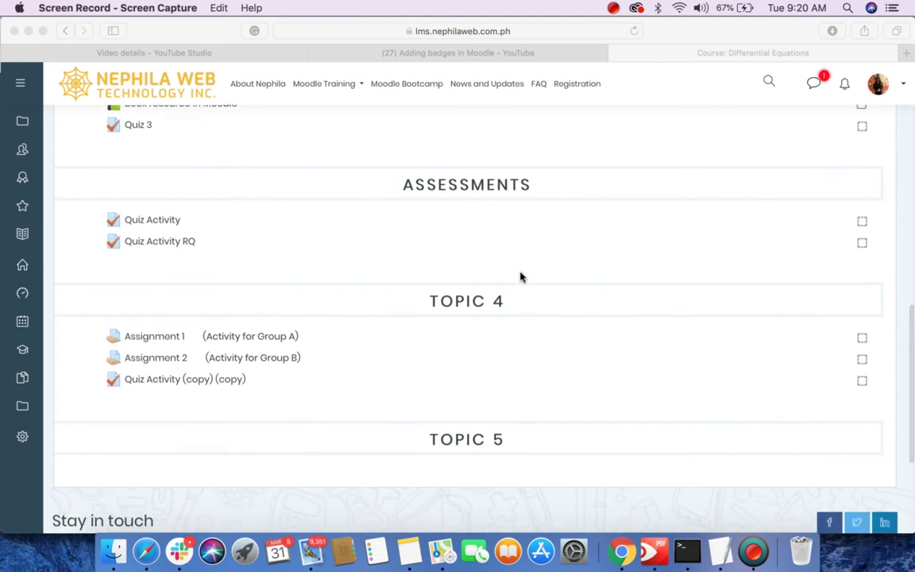
{"action": "scroll", "coordinate": [521, 276], "scroll_direction": "up", "scroll_amount": 2}
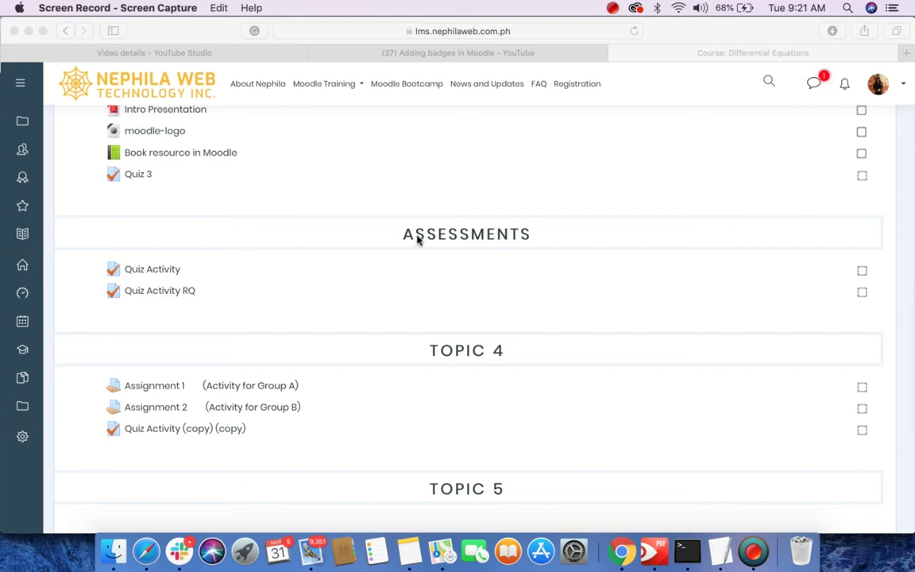
{"action": "scroll", "coordinate": [463, 241], "scroll_direction": "up", "scroll_amount": 1}
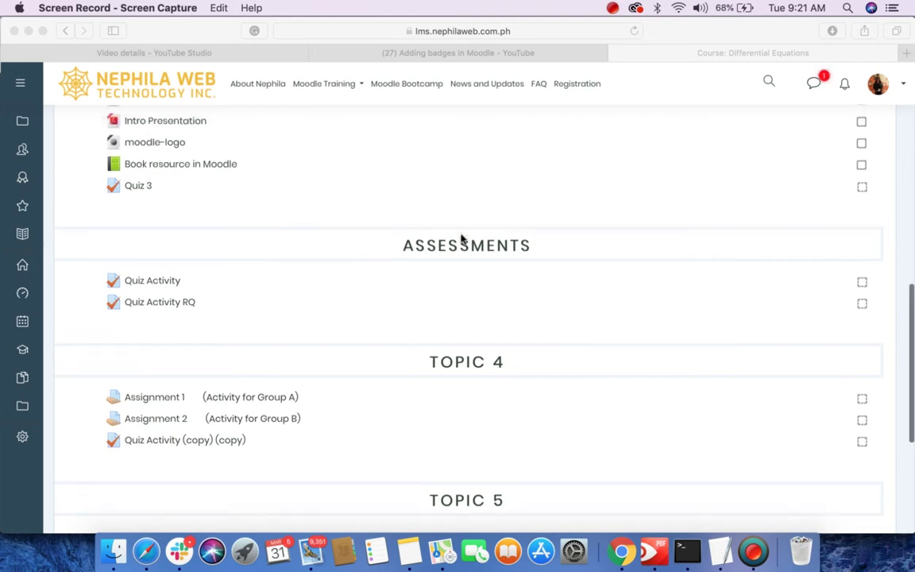
{"action": "scroll", "coordinate": [463, 239], "scroll_direction": "up", "scroll_amount": 6}
{"action": "scroll", "coordinate": [463, 239], "scroll_direction": "up", "scroll_amount": 10}
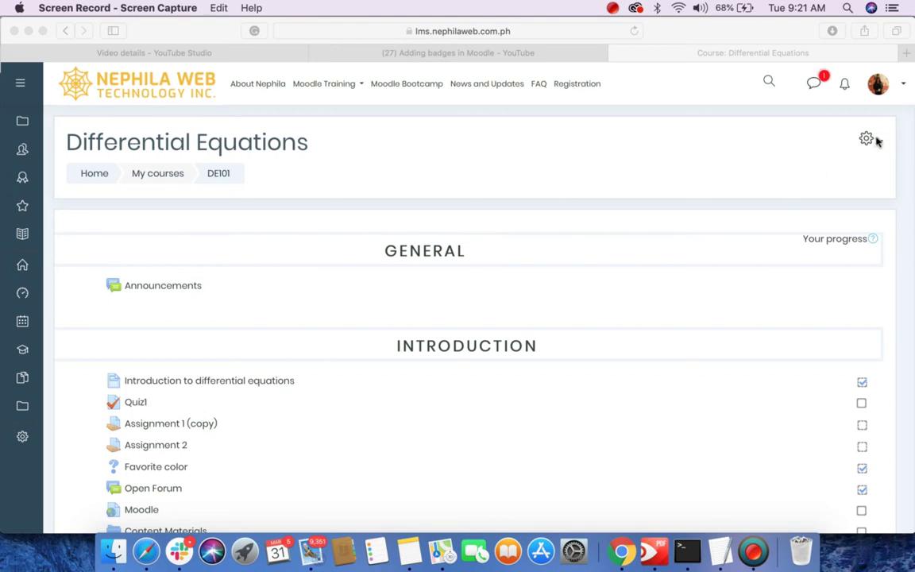
{"action": "left_click", "coordinate": [867, 141]}
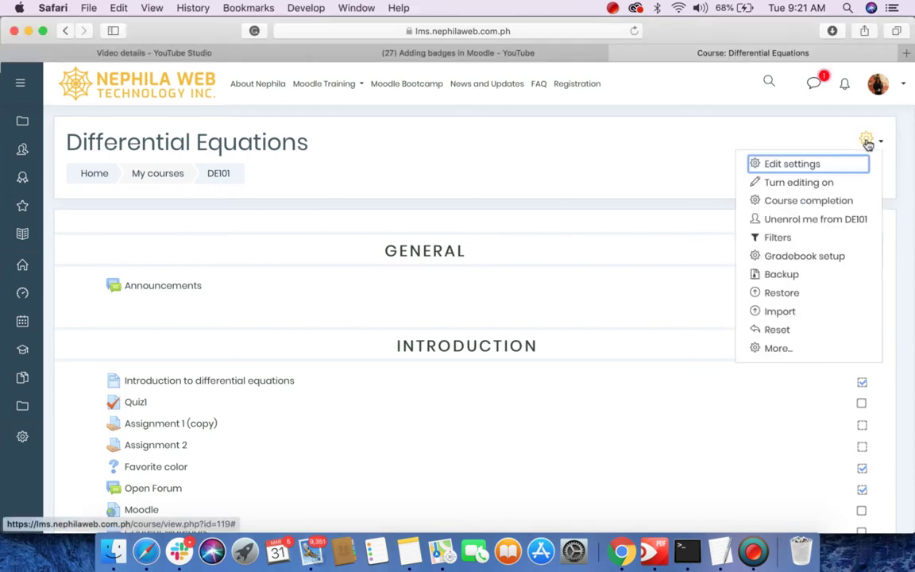
{"action": "left_click", "coordinate": [795, 184]}
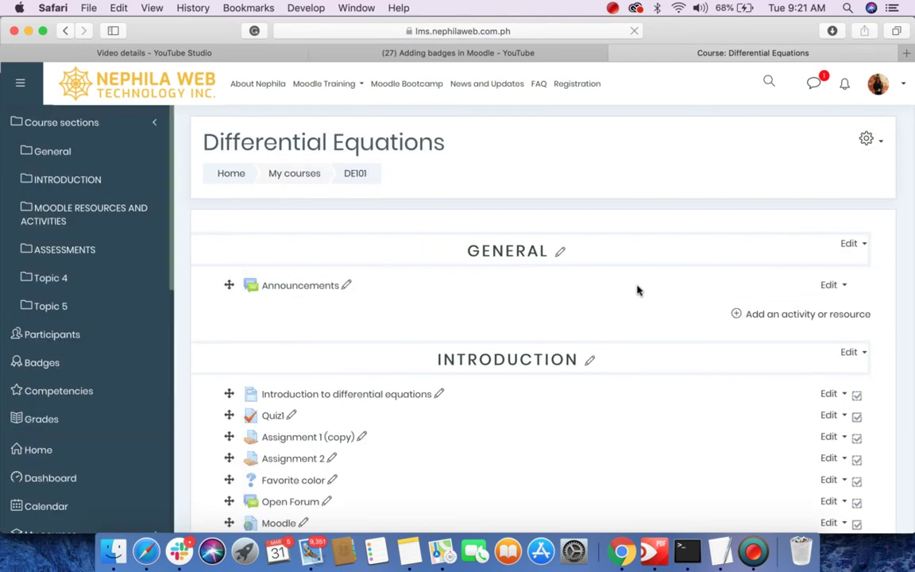
Open the ASSESSMENTS section's Edit topic settings
{"action": "scroll", "coordinate": [637, 290], "scroll_direction": "down", "scroll_amount": 3}
{"action": "scroll", "coordinate": [637, 290], "scroll_direction": "down", "scroll_amount": 5}
{"action": "scroll", "coordinate": [637, 290], "scroll_direction": "down", "scroll_amount": 7}
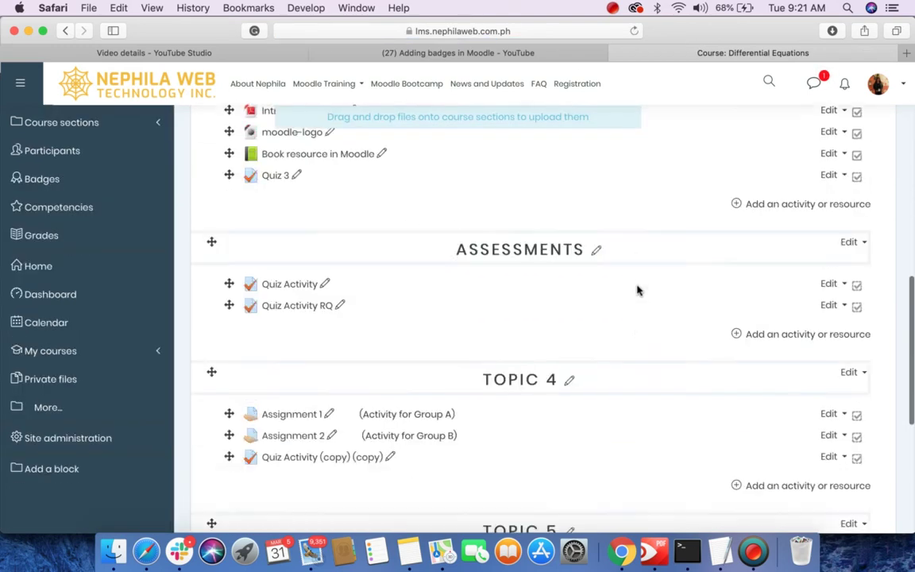
{"action": "scroll", "coordinate": [637, 290], "scroll_direction": "down", "scroll_amount": 2}
{"action": "scroll", "coordinate": [556, 284], "scroll_direction": "up", "scroll_amount": 3}
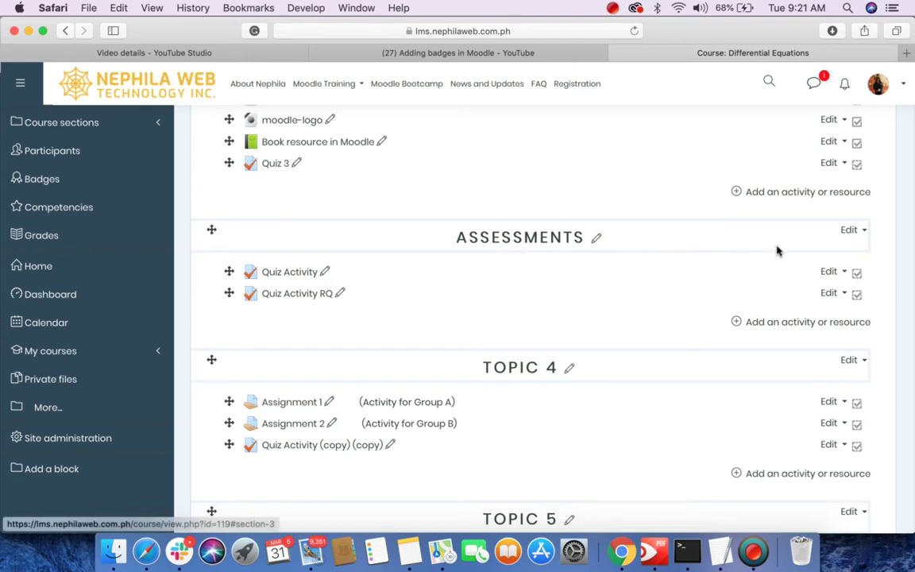
{"action": "left_click", "coordinate": [849, 231]}
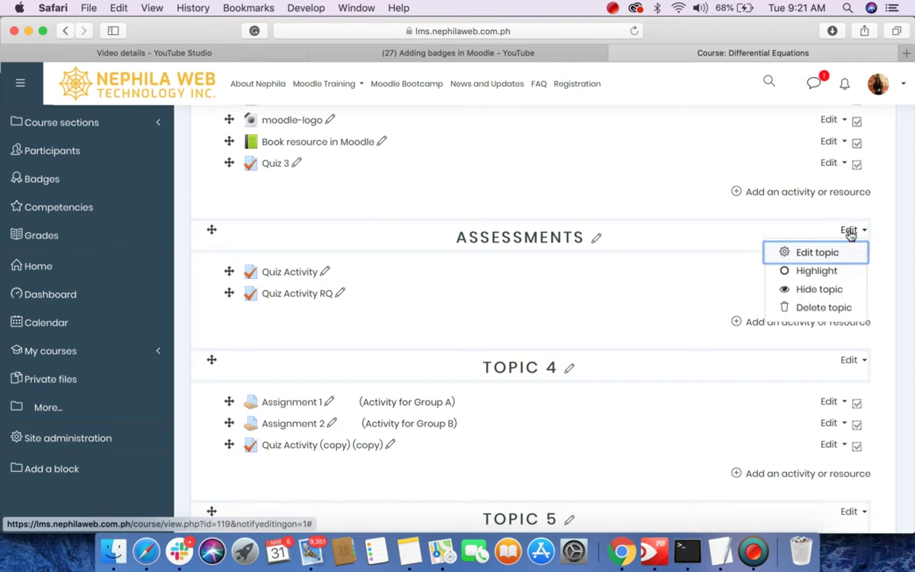
{"action": "left_click", "coordinate": [809, 253]}
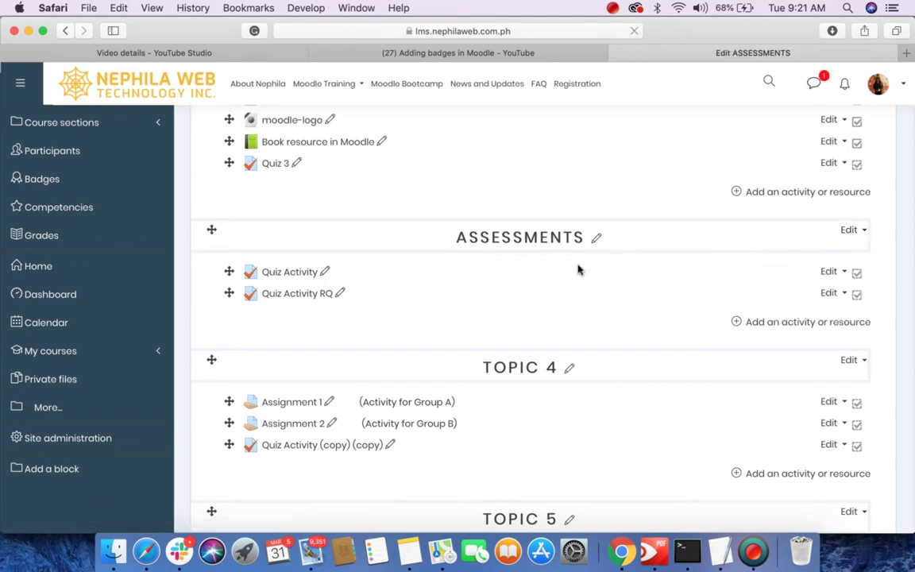
Expand Restrict access and list the restriction types via Add restriction
{"action": "scroll", "coordinate": [512, 382], "scroll_direction": "down", "scroll_amount": 5}
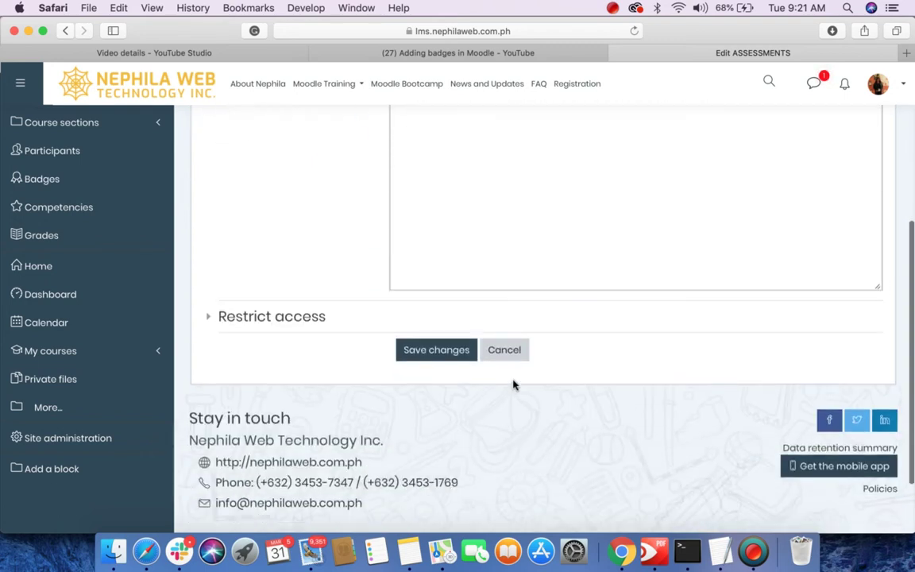
{"action": "scroll", "coordinate": [512, 384], "scroll_direction": "up", "scroll_amount": 3}
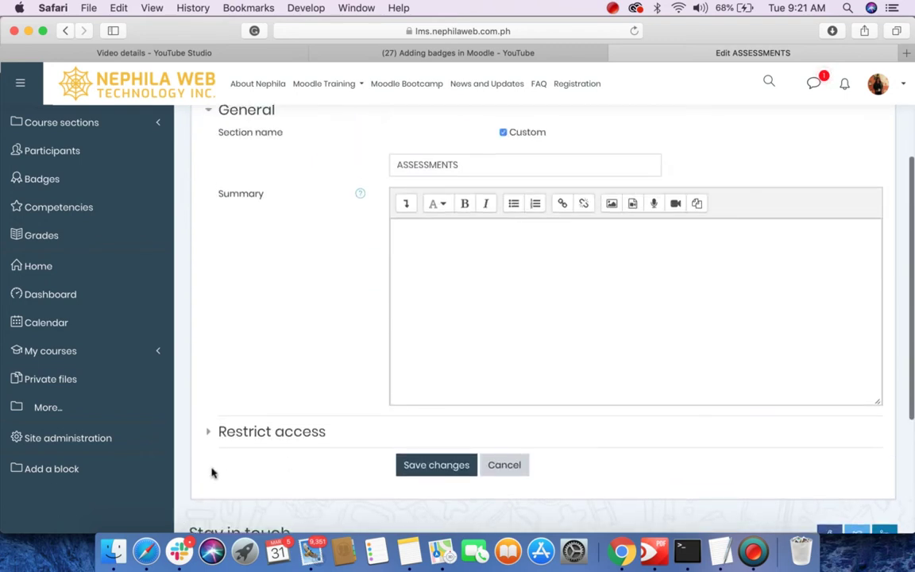
{"action": "left_click", "coordinate": [220, 437]}
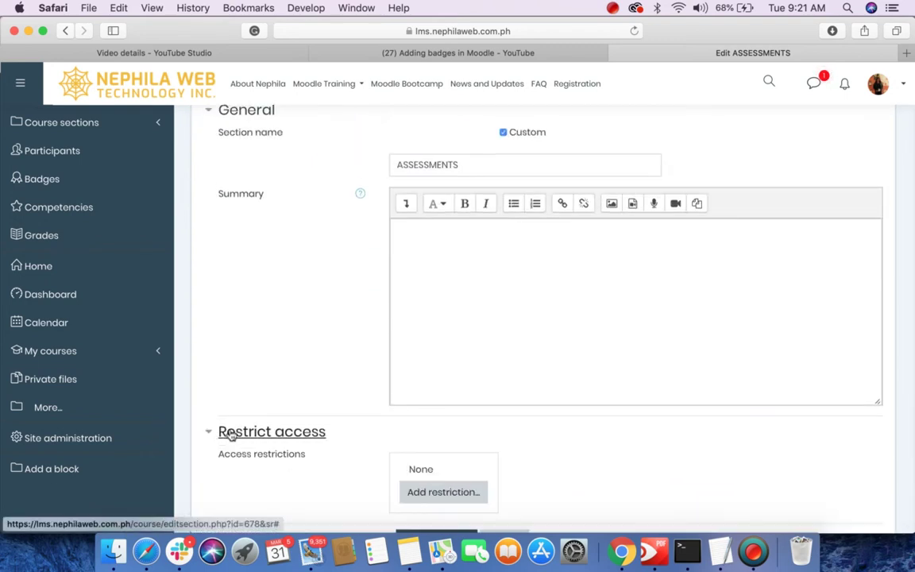
{"action": "scroll", "coordinate": [345, 412], "scroll_direction": "down", "scroll_amount": 3}
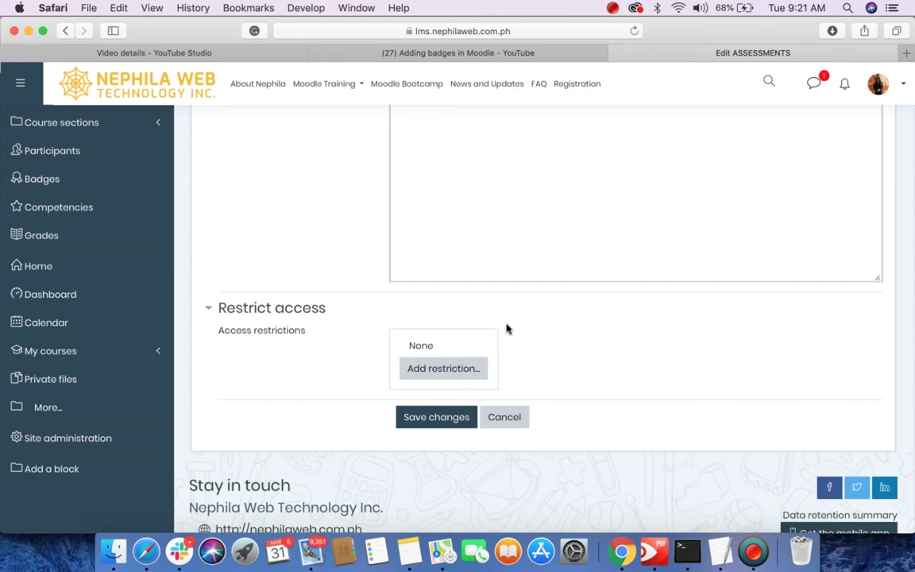
{"action": "left_click", "coordinate": [438, 376]}
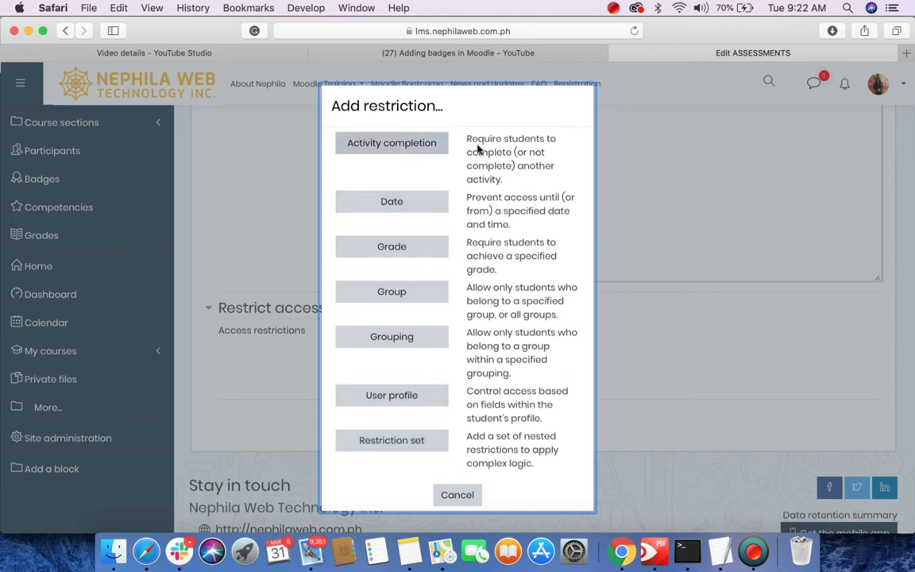
Add an Activity completion restriction requiring Quiz 3 to be marked complete
{"action": "left_click", "coordinate": [415, 151]}
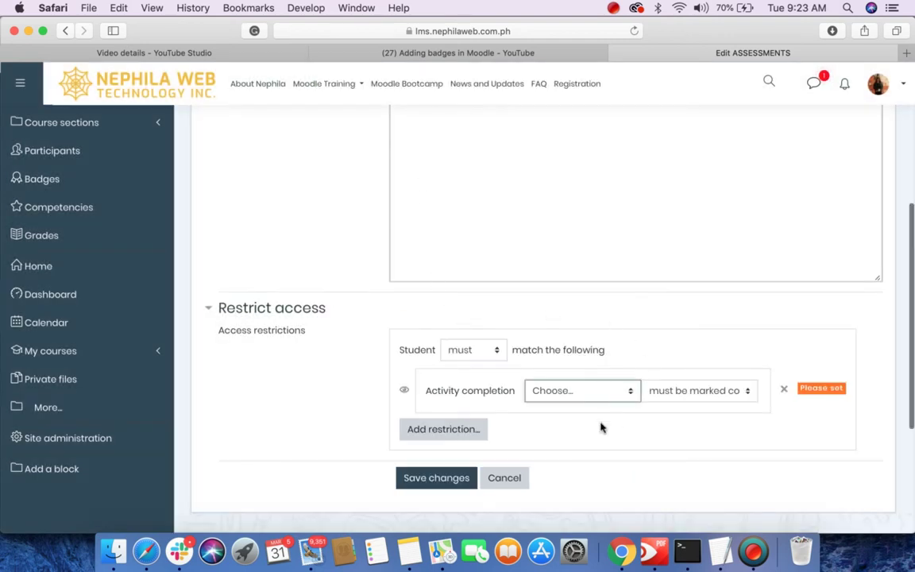
{"action": "scroll", "coordinate": [600, 428], "scroll_direction": "down", "scroll_amount": 3}
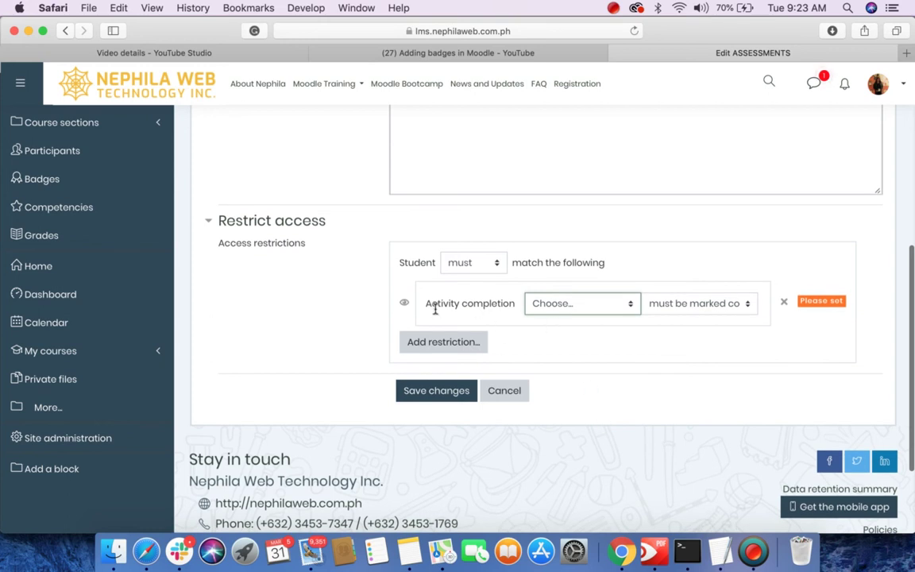
{"action": "left_click", "coordinate": [581, 305]}
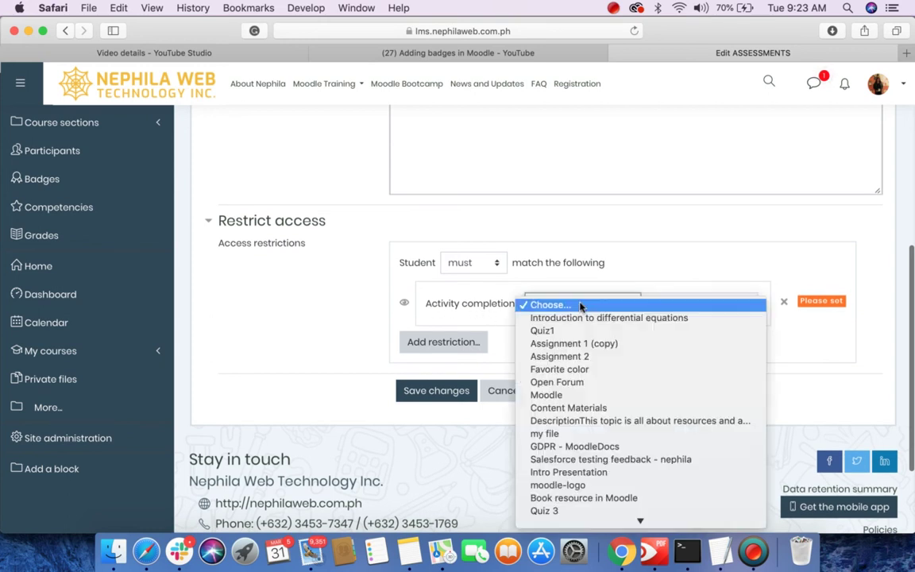
{"action": "scroll", "coordinate": [582, 467], "scroll_direction": "down", "scroll_amount": 3}
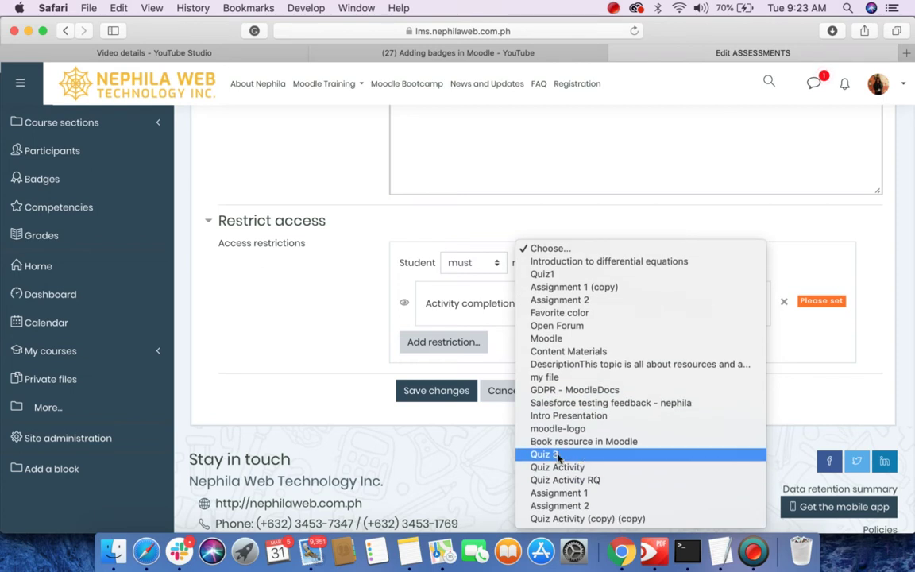
{"action": "key", "text": "Escape"}
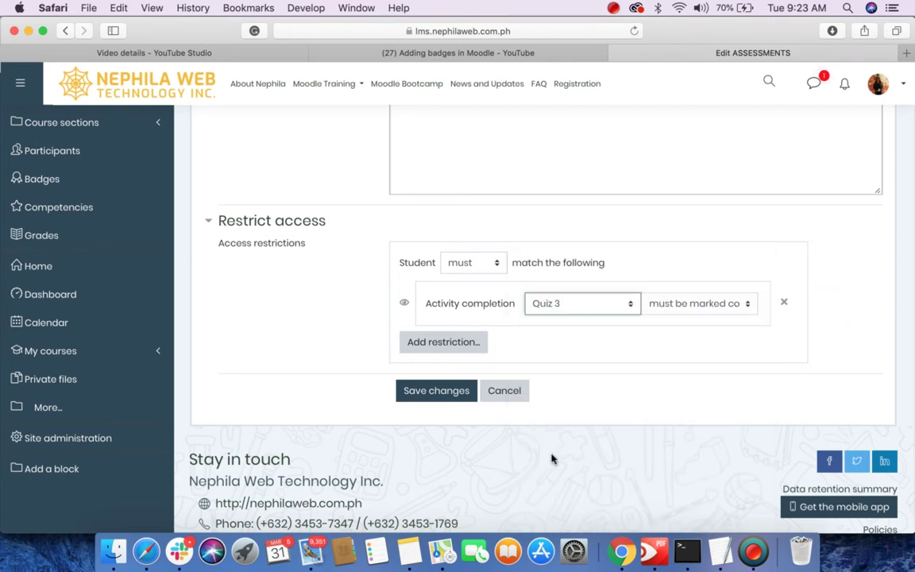
{"action": "left_click", "coordinate": [722, 305]}
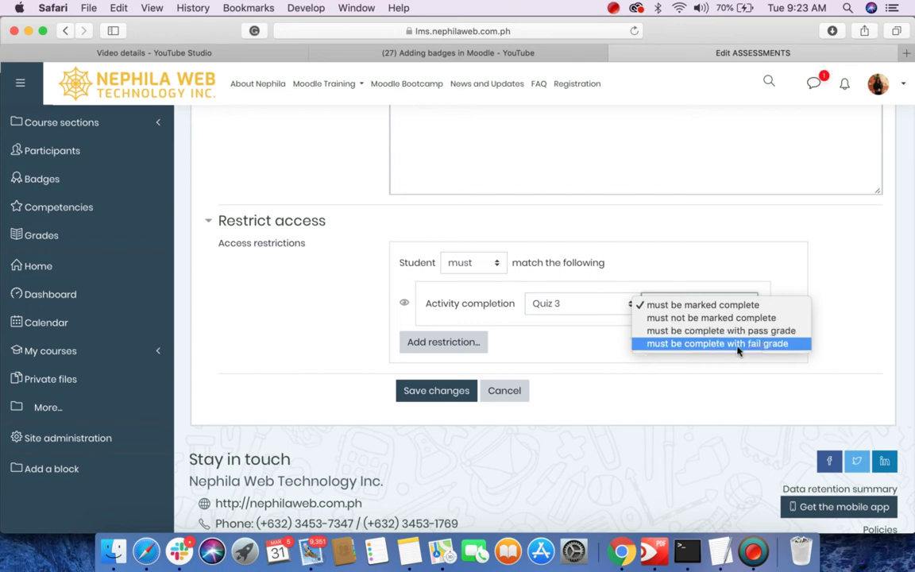
{"action": "left_click", "coordinate": [704, 309]}
{"action": "left_click", "coordinate": [699, 308]}
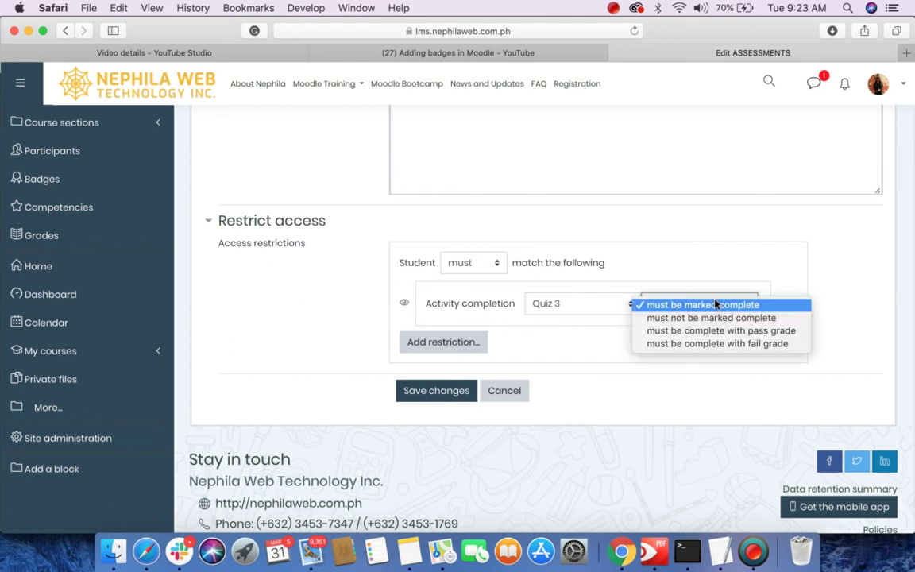
{"action": "left_click", "coordinate": [699, 306]}
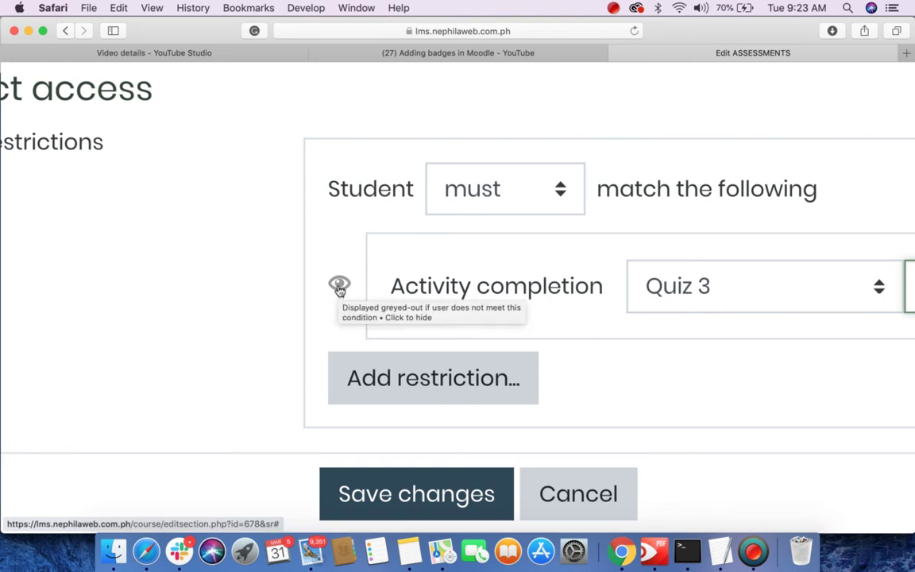
Make the Quiz 3 condition hide ASSESSMENTS entirely from students who haven't met it
{"action": "mouse_move", "coordinate": [339, 285]}
{"action": "scroll", "coordinate": [339, 290], "scroll_direction": "right", "scroll_amount": 2}
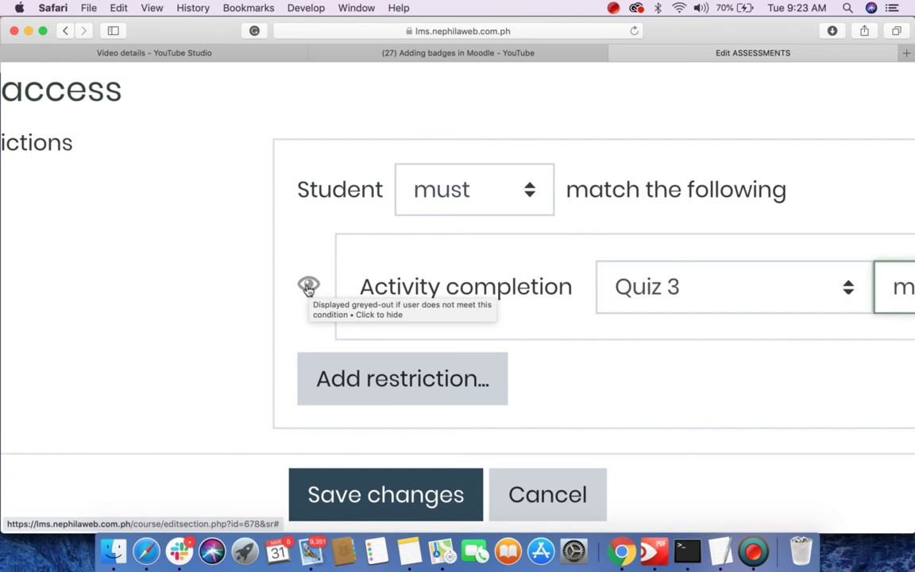
{"action": "left_click", "coordinate": [263, 303]}
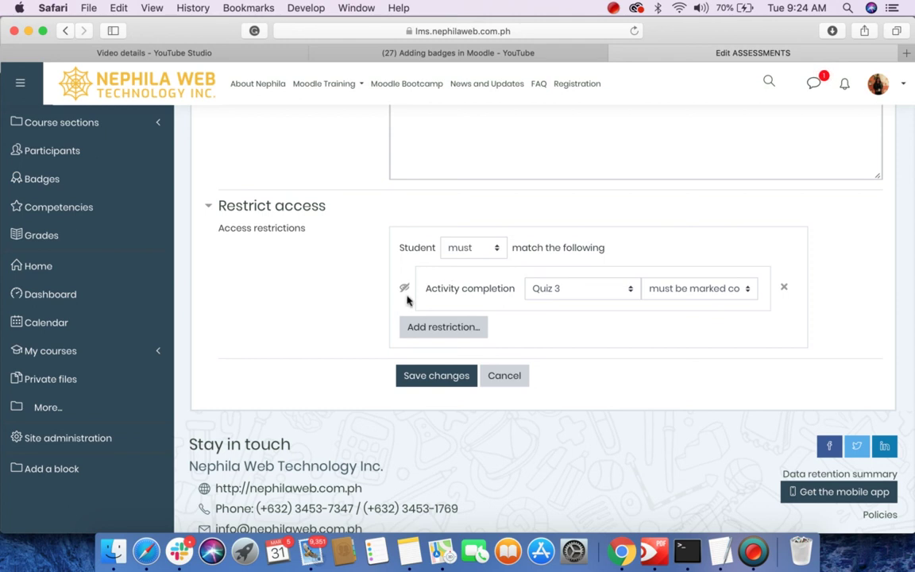
Show the restriction to students, save it, and check ASSESSMENTS' Restricted label
{"action": "left_click", "coordinate": [404, 288]}
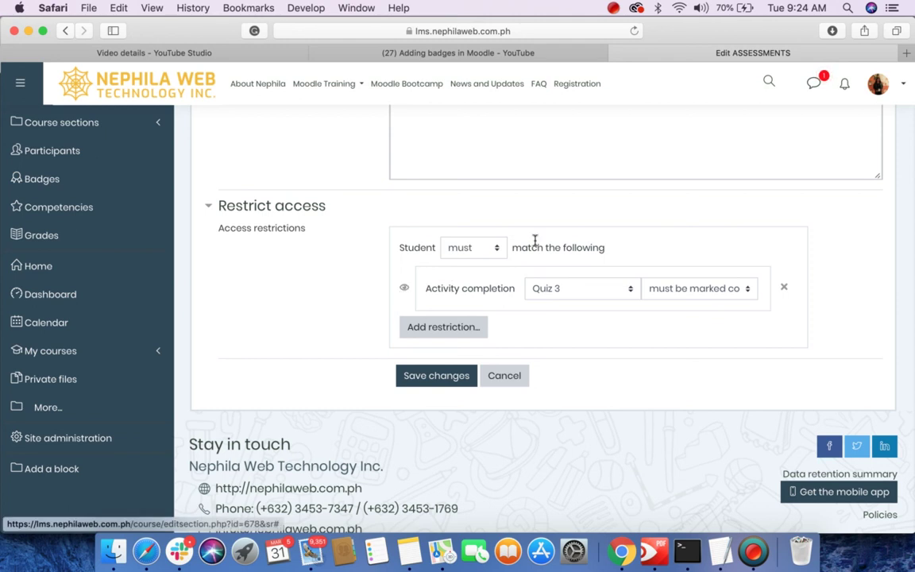
{"action": "left_click", "coordinate": [437, 376]}
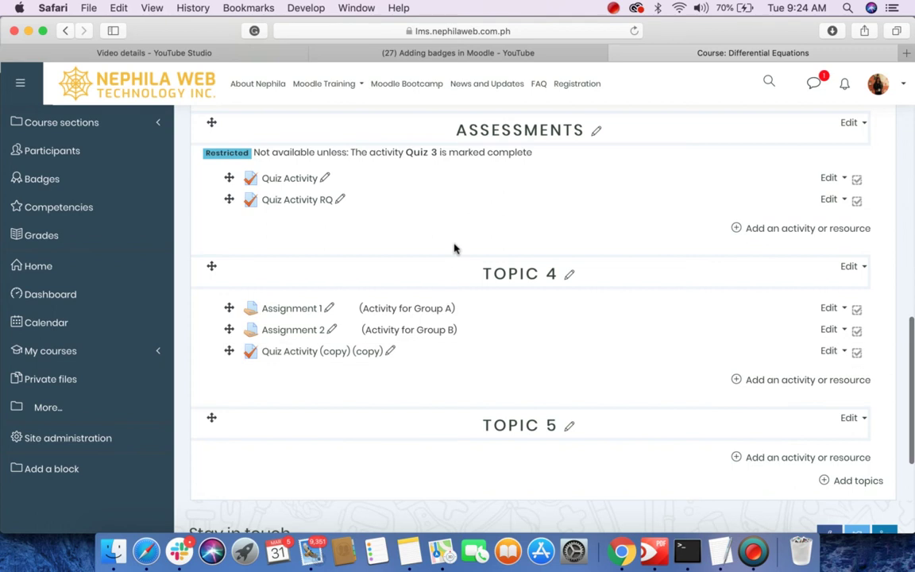
{"action": "scroll", "coordinate": [454, 249], "scroll_direction": "up", "scroll_amount": 2}
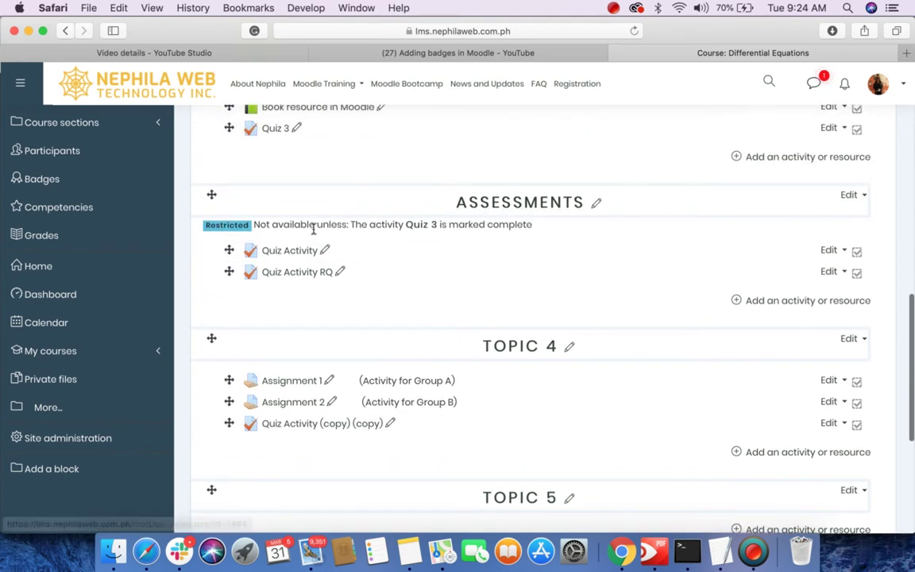
{"action": "left_click_drag", "start_coordinate": [204, 225], "coordinate": [255, 225]}
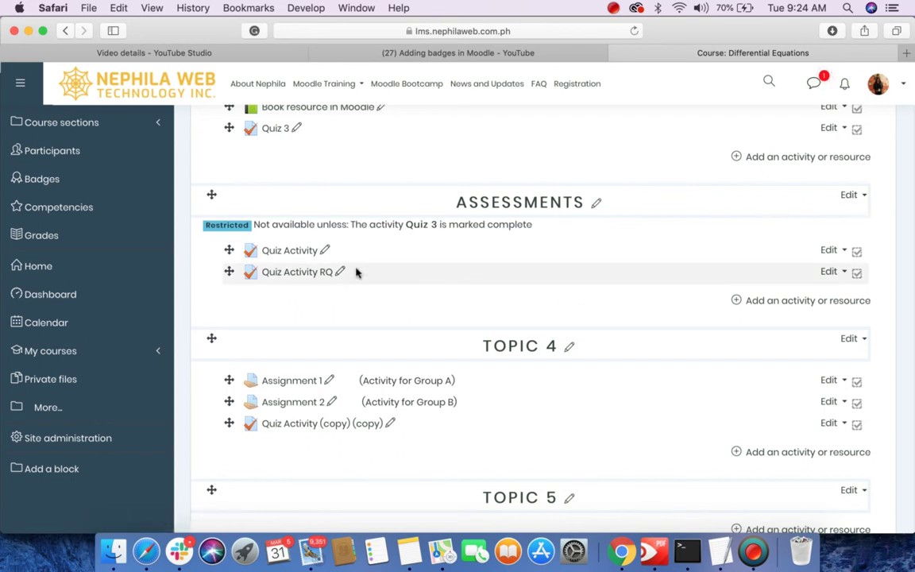
Review the Quiz Activity actions and the Quiz 3 completion condition note
{"action": "left_click", "coordinate": [838, 253]}
{"action": "left_click", "coordinate": [646, 292]}
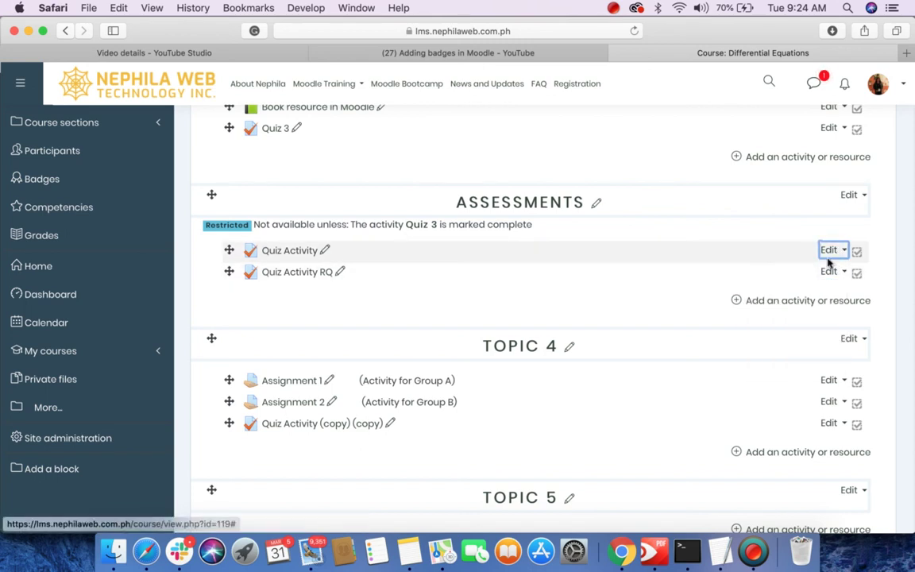
{"action": "scroll", "coordinate": [776, 247], "scroll_direction": "up", "scroll_amount": 2}
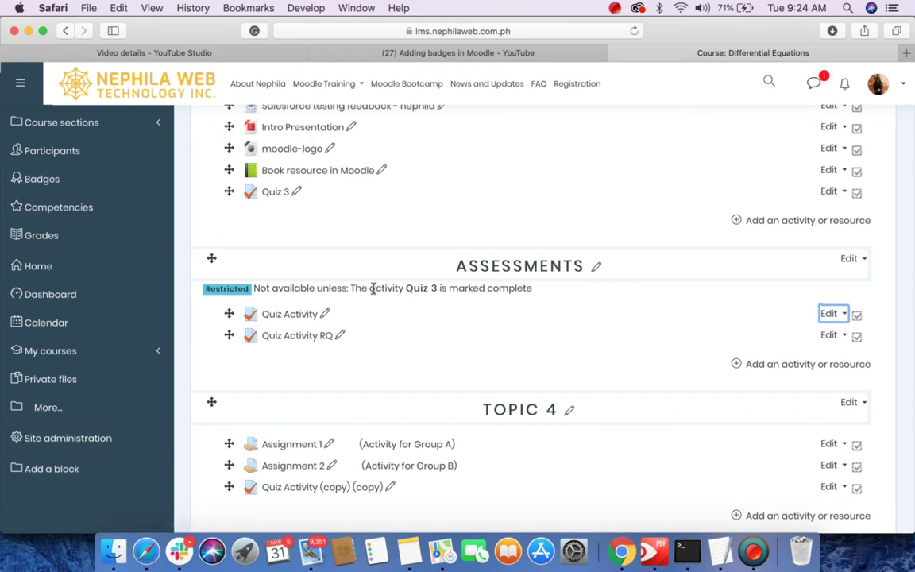
{"action": "left_click_drag", "start_coordinate": [370, 288], "coordinate": [508, 290]}
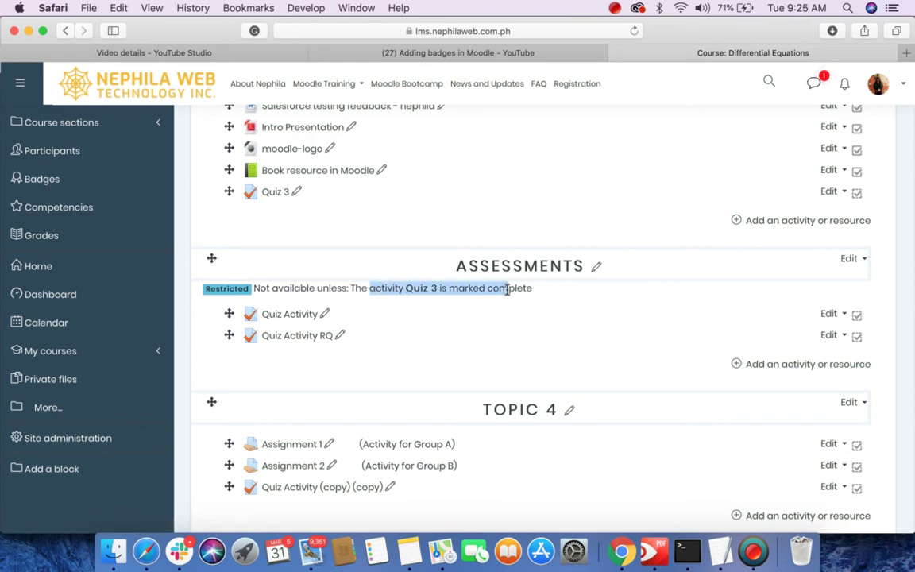
{"action": "left_click", "coordinate": [535, 293]}
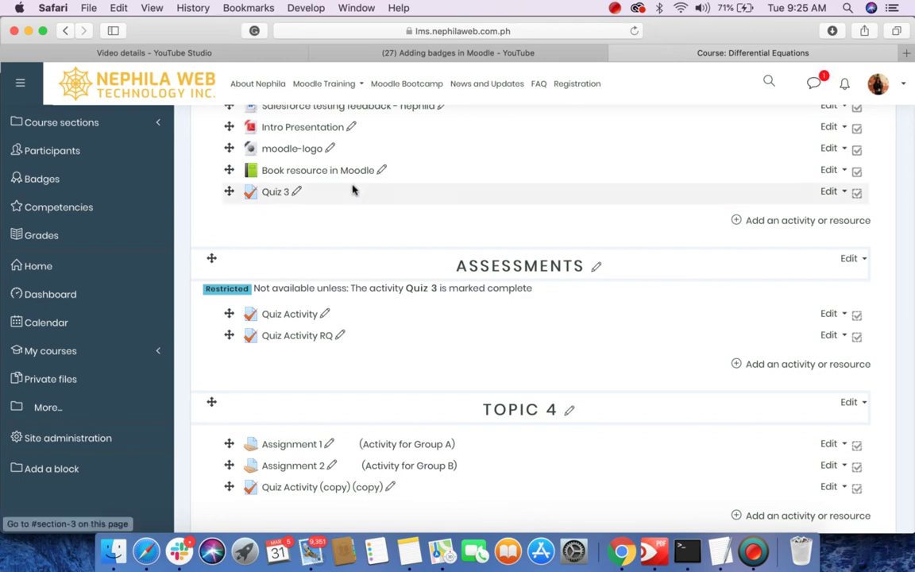
{"action": "left_click", "coordinate": [829, 192]}
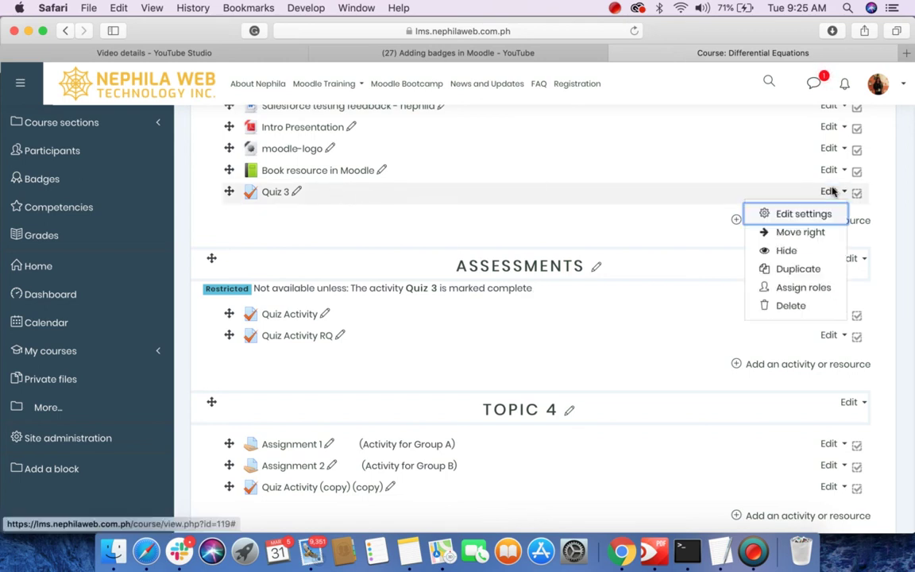
Open Quiz 3's settings at the Activity completion section
{"action": "left_click", "coordinate": [786, 216]}
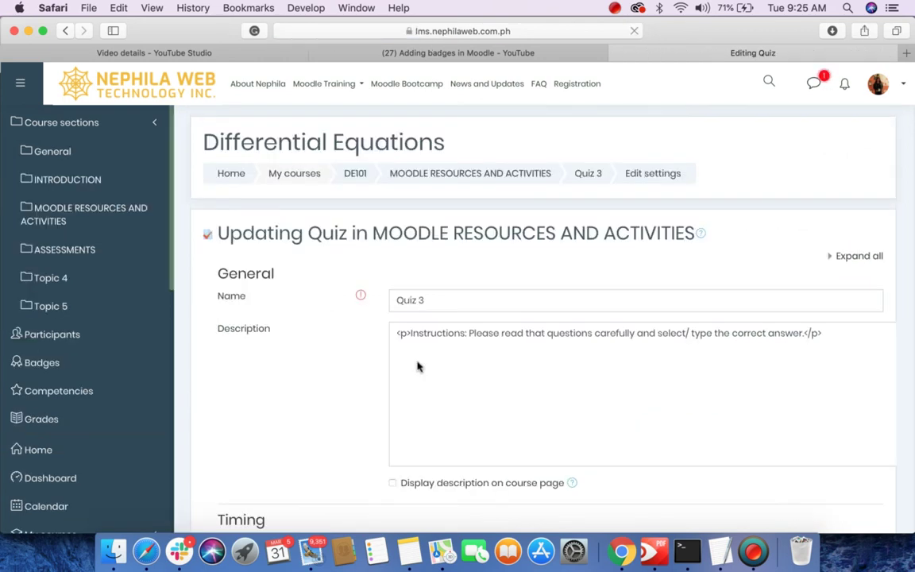
{"action": "scroll", "coordinate": [418, 366], "scroll_direction": "down", "scroll_amount": 3}
{"action": "scroll", "coordinate": [408, 382], "scroll_direction": "down", "scroll_amount": 5}
{"action": "scroll", "coordinate": [381, 387], "scroll_direction": "down", "scroll_amount": 1}
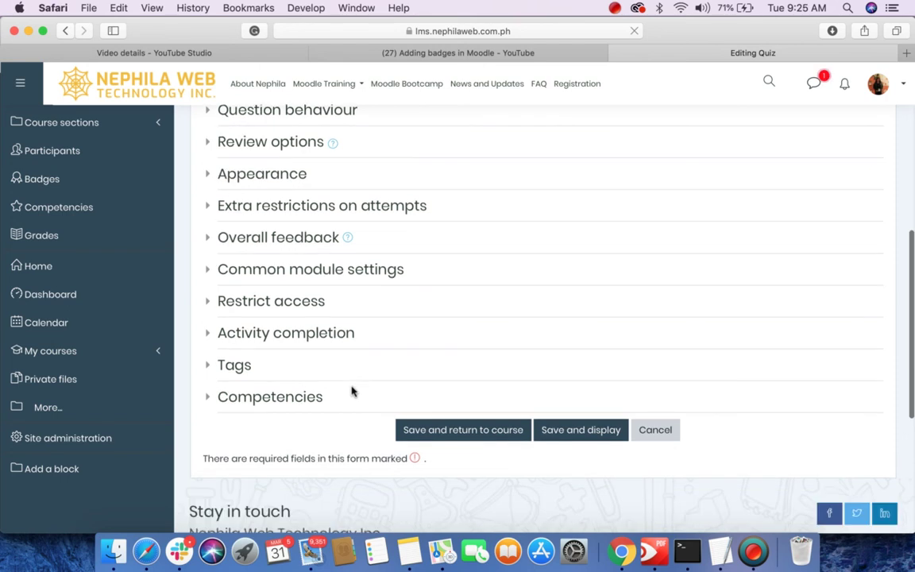
{"action": "left_click", "coordinate": [224, 339]}
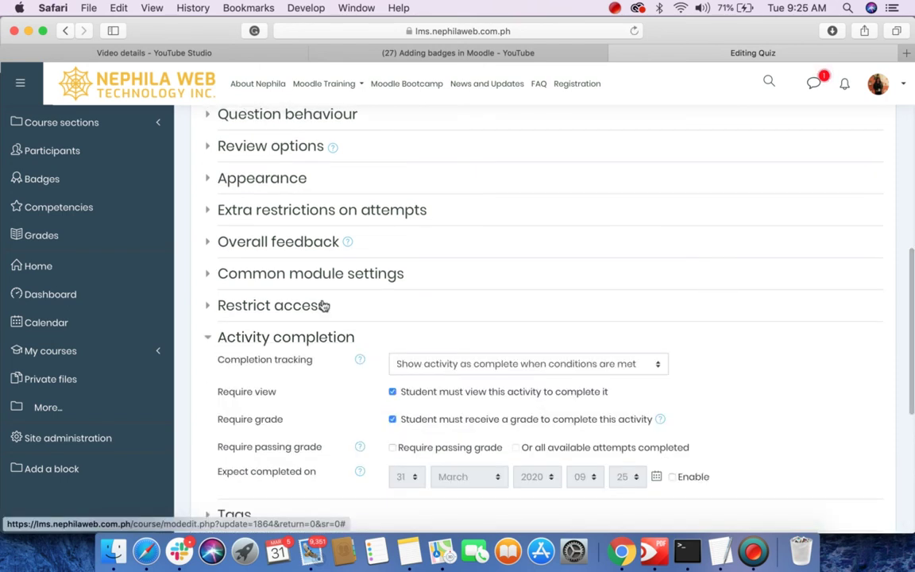
{"action": "scroll", "coordinate": [451, 363], "scroll_direction": "down", "scroll_amount": 1}
{"action": "scroll", "coordinate": [452, 363], "scroll_direction": "down", "scroll_amount": 2}
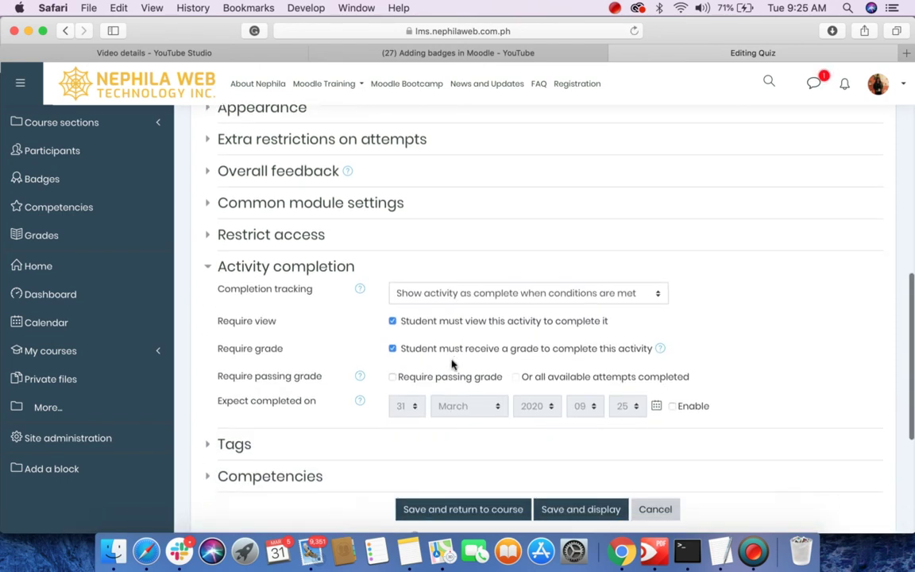
Keep 'Show activity as complete when conditions are met' and save, returning to the course
{"action": "left_click", "coordinate": [536, 280]}
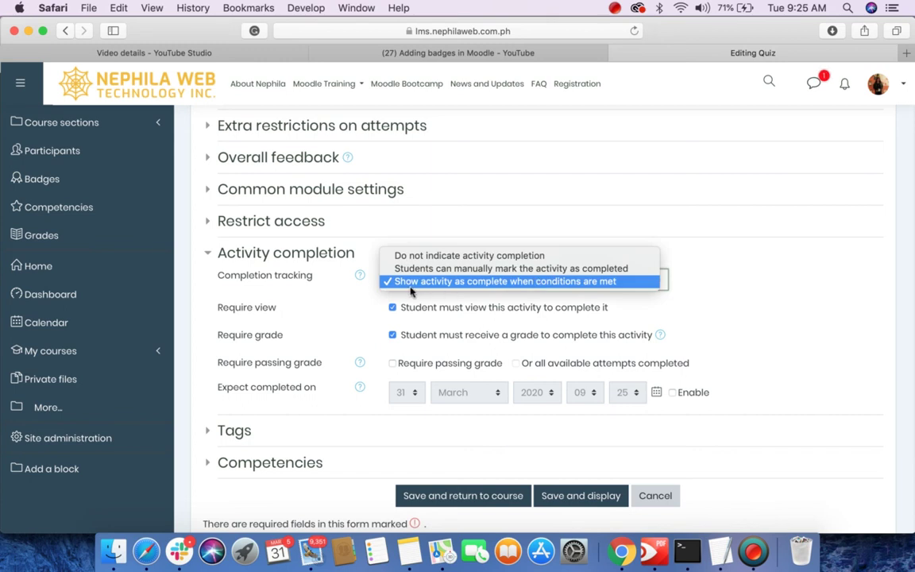
{"action": "left_click", "coordinate": [444, 285]}
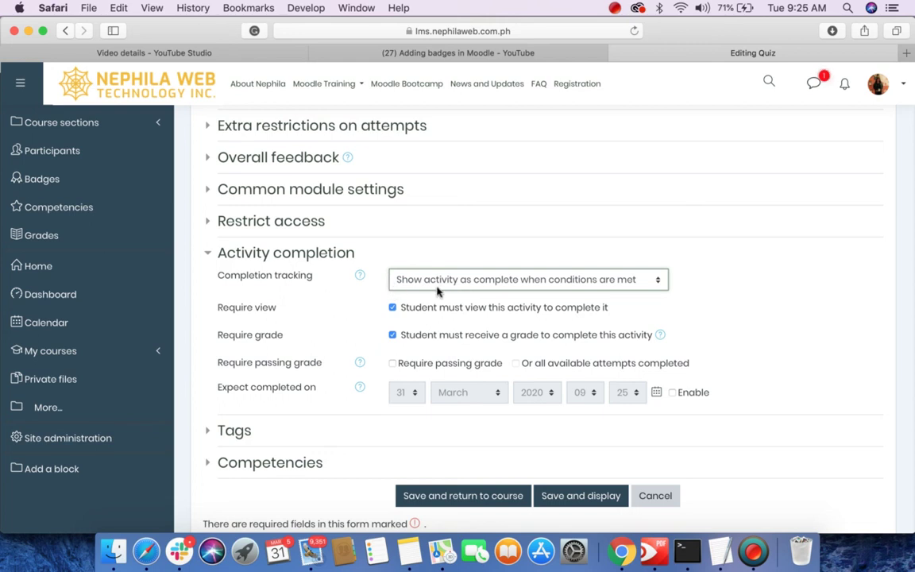
{"action": "left_click", "coordinate": [434, 290]}
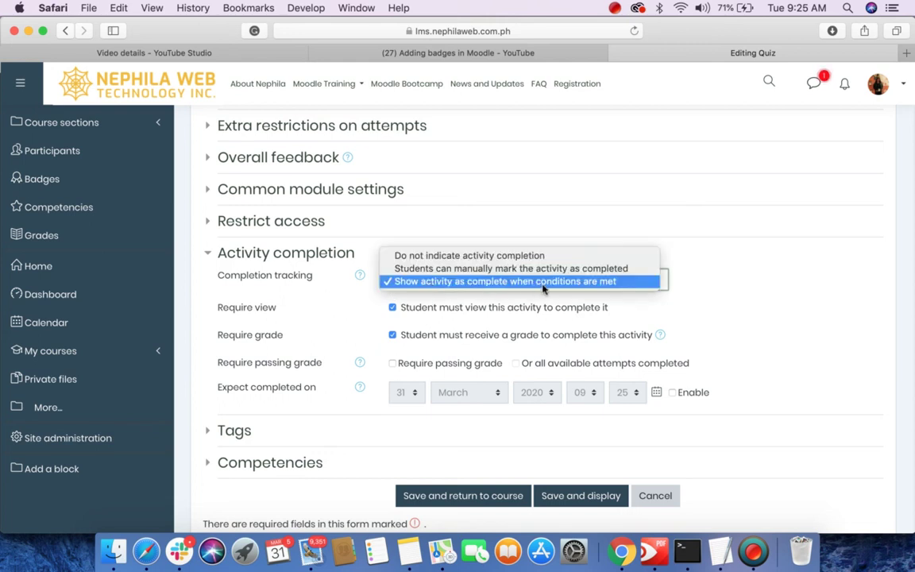
{"action": "left_click", "coordinate": [328, 297]}
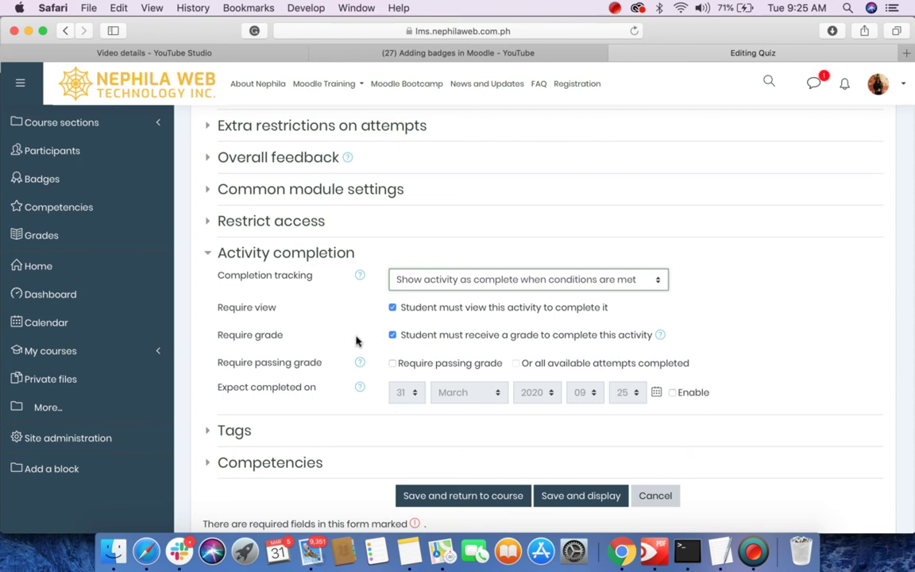
{"action": "scroll", "coordinate": [355, 340], "scroll_direction": "down", "scroll_amount": 3}
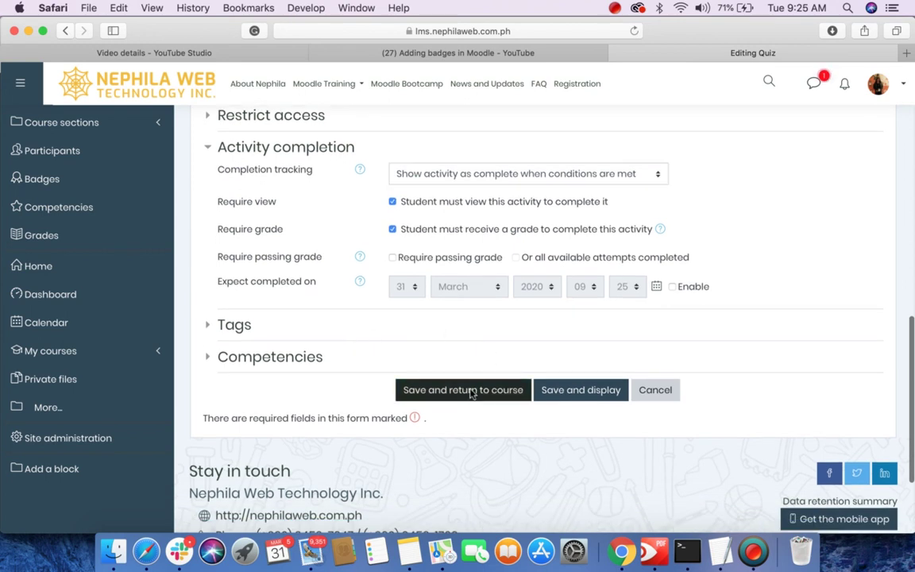
{"action": "left_click", "coordinate": [472, 390]}
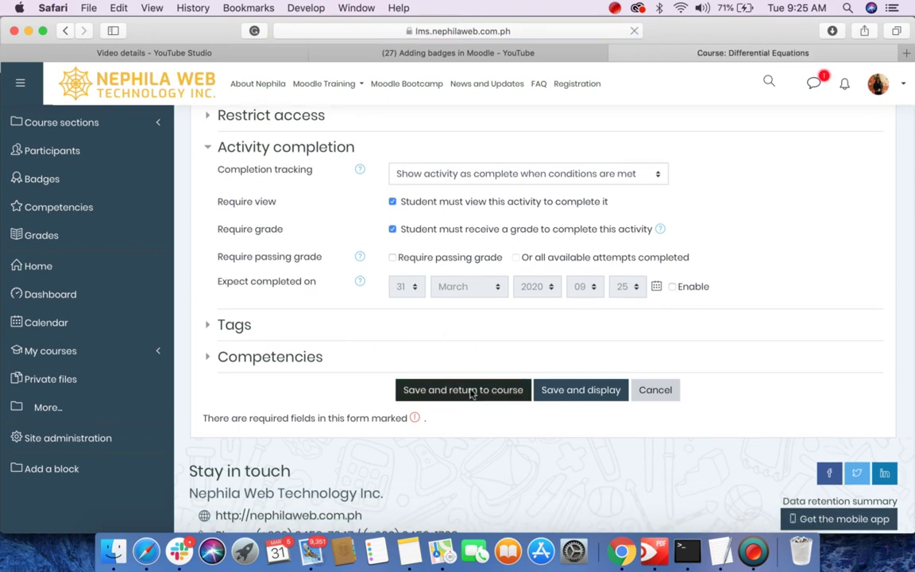
{"action": "scroll", "coordinate": [472, 393], "scroll_direction": "down", "scroll_amount": 2}
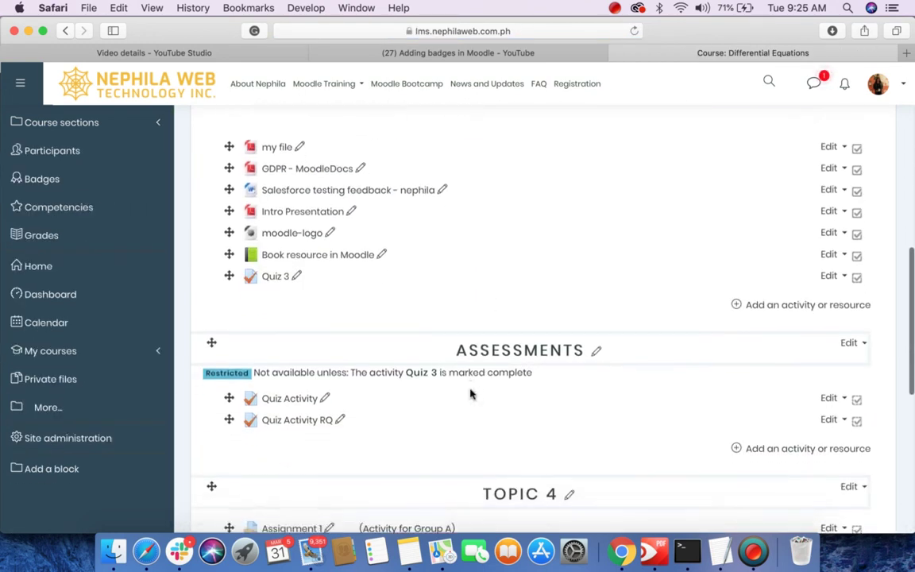
Switch role to view the course as a Student
{"action": "scroll", "coordinate": [472, 393], "scroll_direction": "down", "scroll_amount": 1}
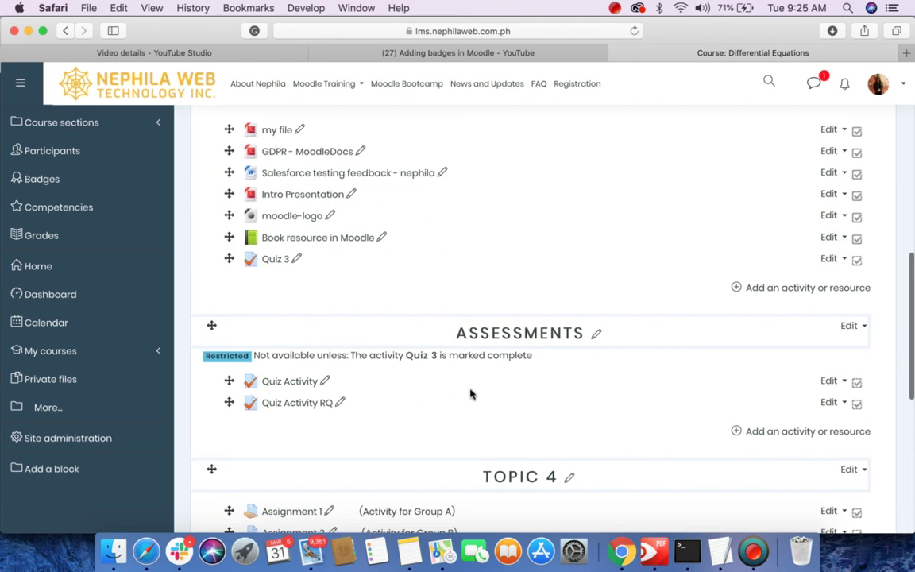
{"action": "left_click", "coordinate": [882, 94]}
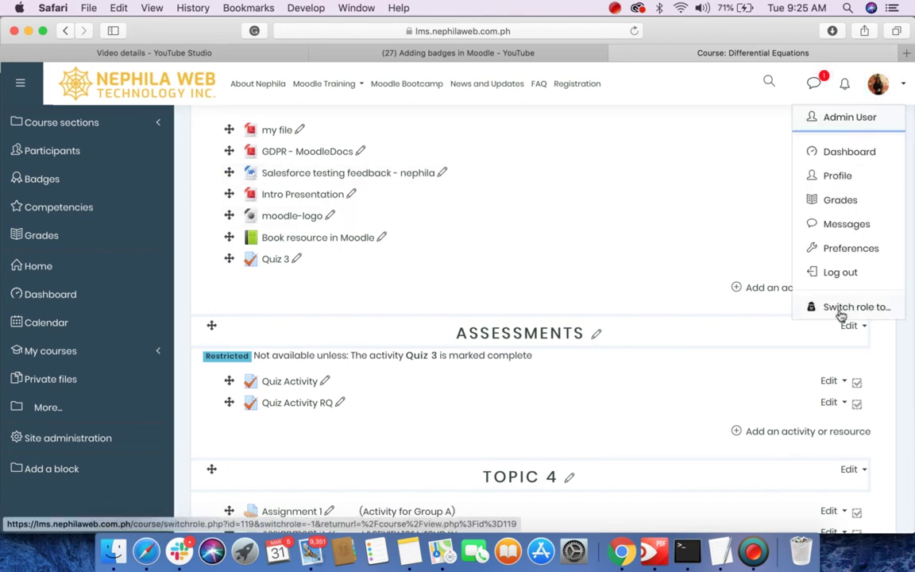
{"action": "left_click", "coordinate": [841, 310]}
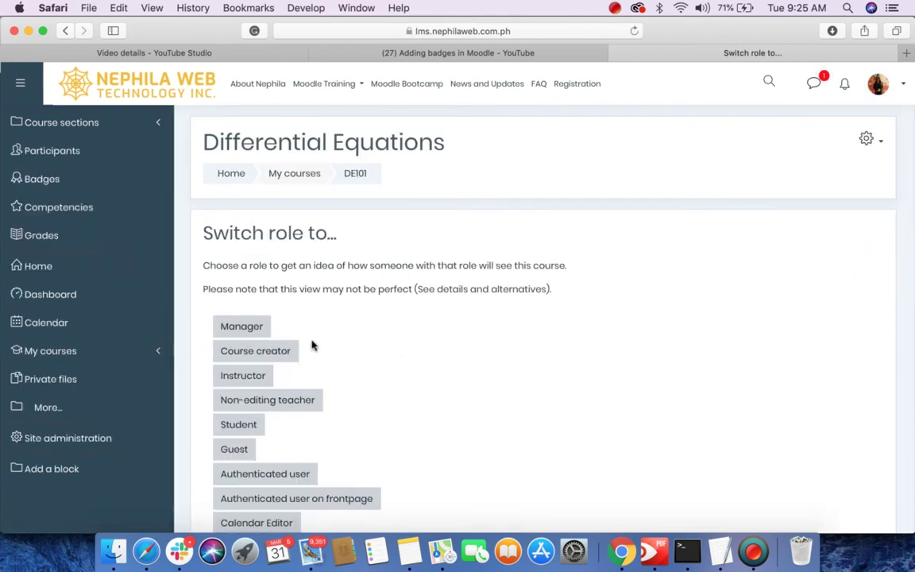
{"action": "scroll", "coordinate": [313, 345], "scroll_direction": "down", "scroll_amount": 3}
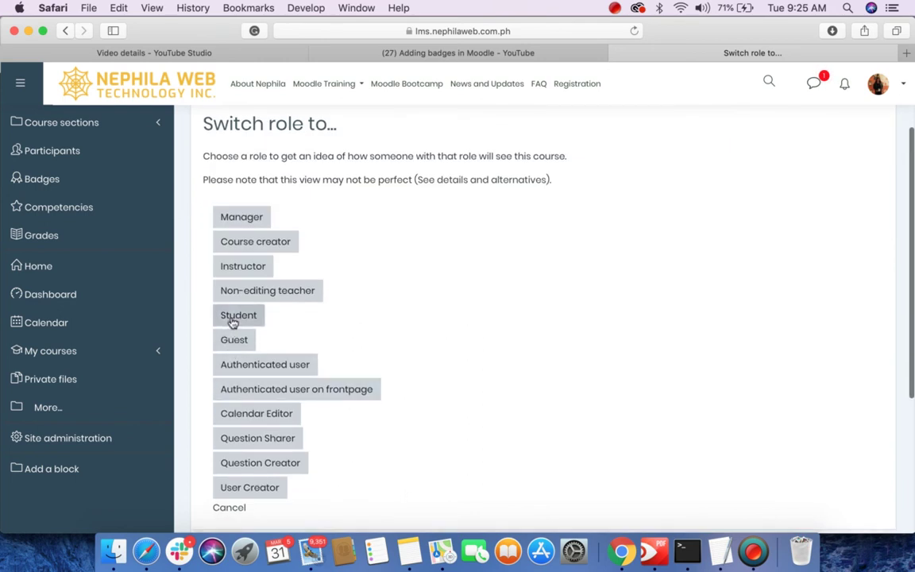
{"action": "left_click", "coordinate": [232, 316]}
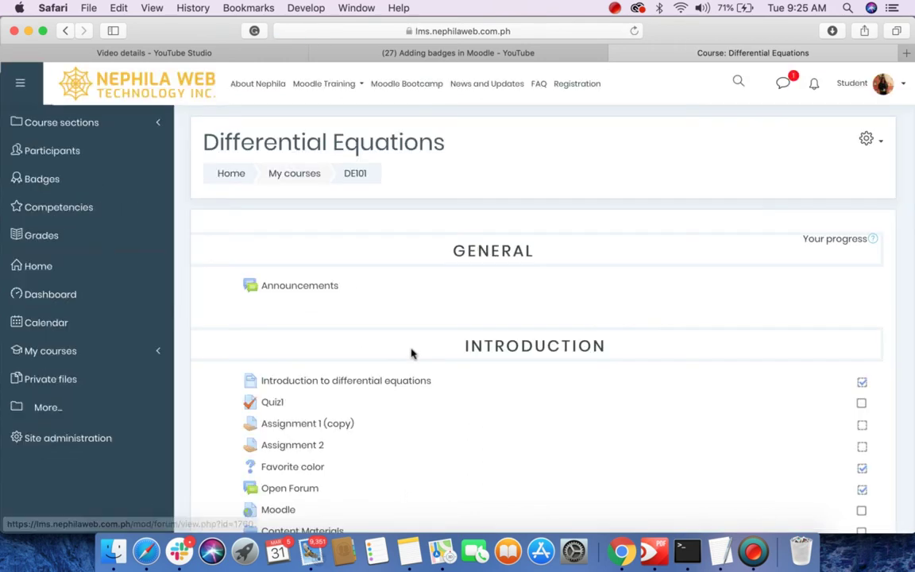
Check the Restricted notice on ASSESSMENTS, then open Quiz 3
{"action": "scroll", "coordinate": [410, 354], "scroll_direction": "down", "scroll_amount": 5}
{"action": "scroll", "coordinate": [411, 353], "scroll_direction": "down", "scroll_amount": 10}
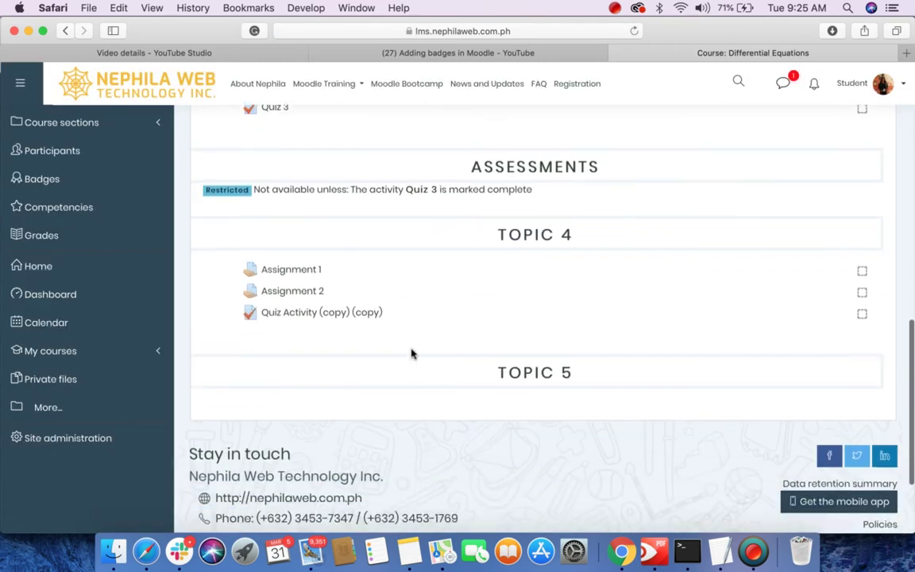
{"action": "scroll", "coordinate": [410, 353], "scroll_direction": "up", "scroll_amount": 2}
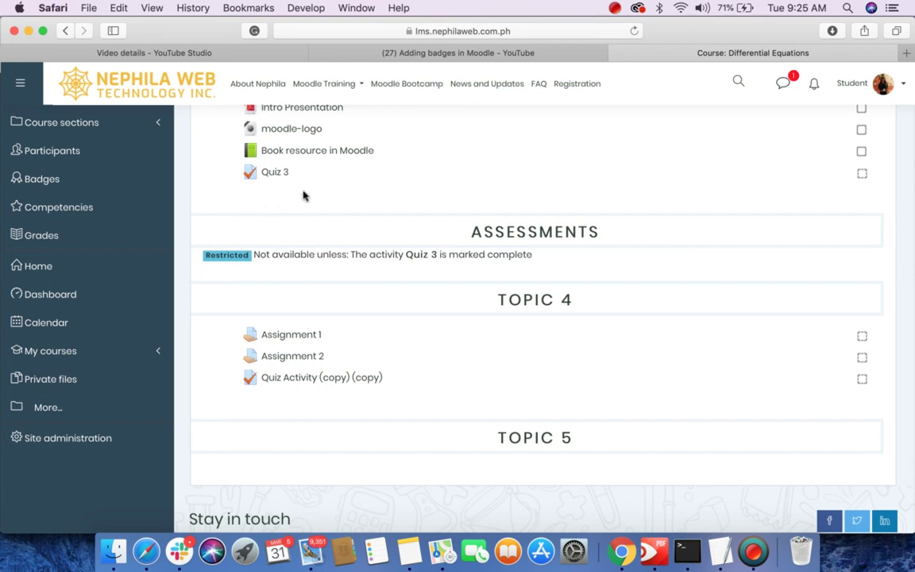
{"action": "scroll", "coordinate": [881, 202], "scroll_direction": "up", "scroll_amount": 3}
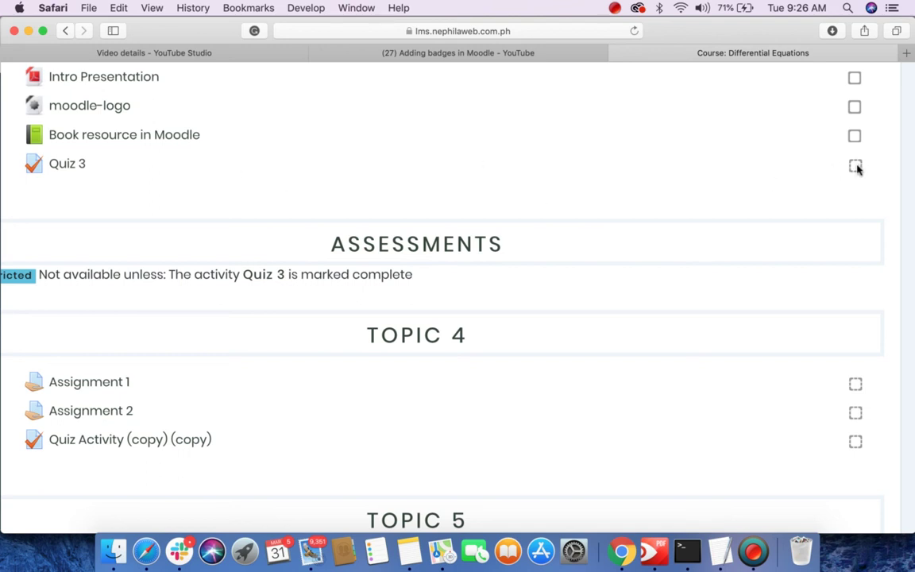
{"action": "left_click", "coordinate": [58, 163]}
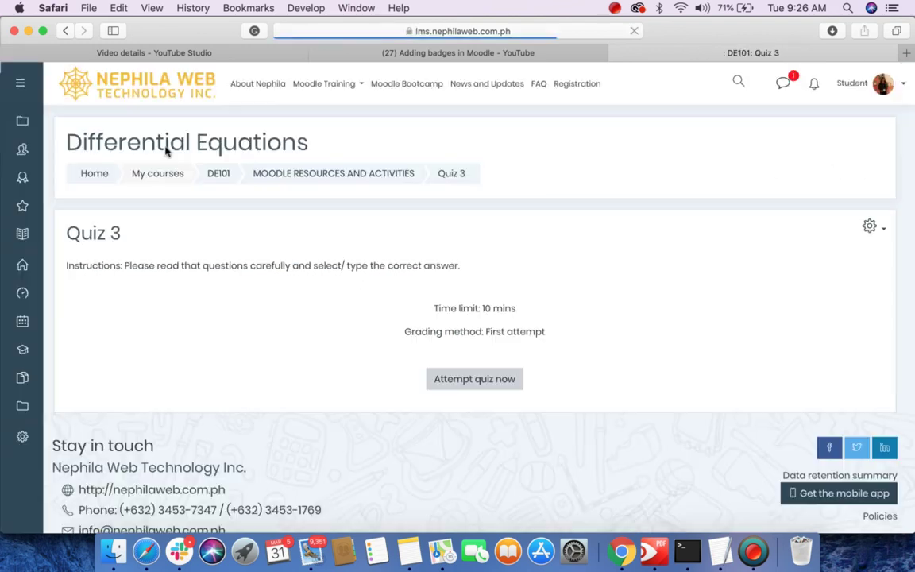
Start a Quiz 3 attempt, answering Fever, Shortness of breath and dry cough
{"action": "left_click", "coordinate": [471, 387]}
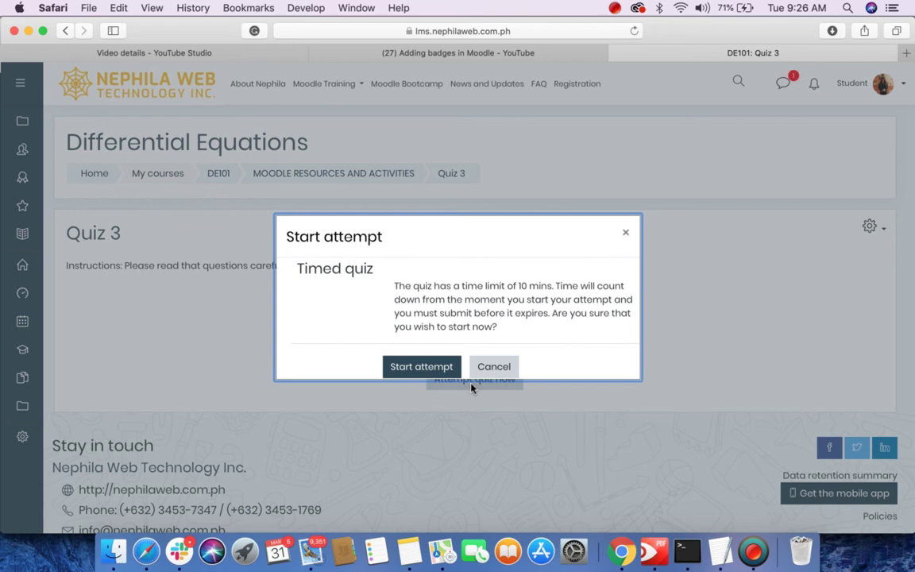
{"action": "left_click", "coordinate": [426, 370]}
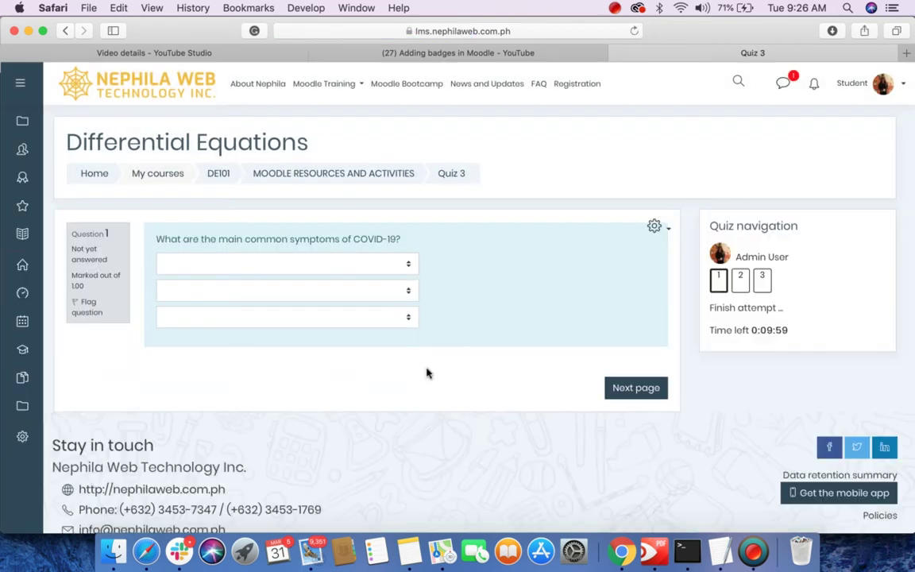
{"action": "left_click", "coordinate": [321, 269]}
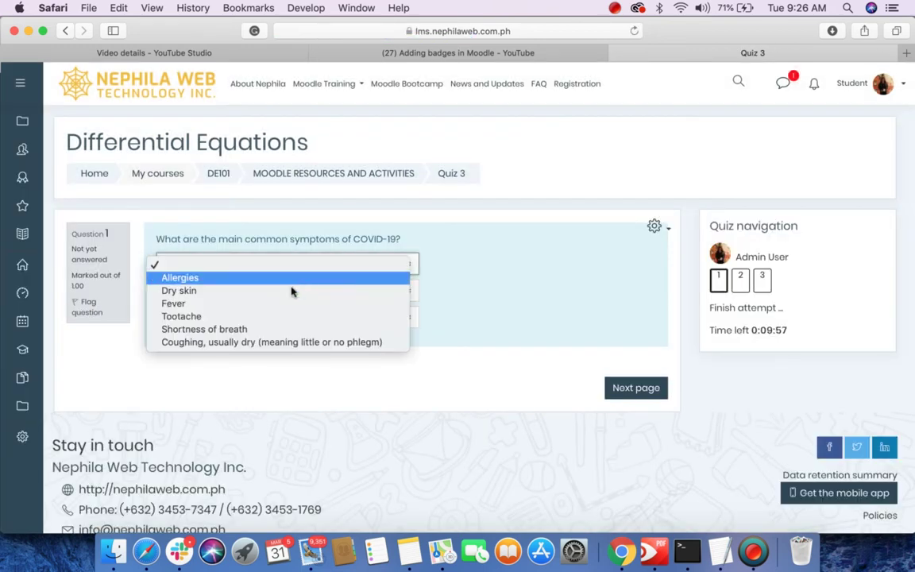
{"action": "left_click", "coordinate": [234, 303]}
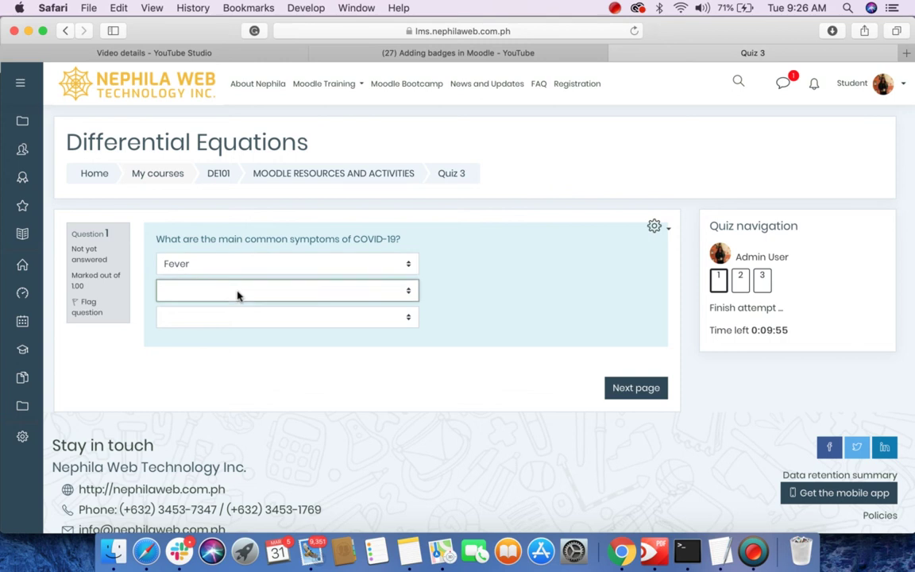
{"action": "left_click", "coordinate": [239, 292]}
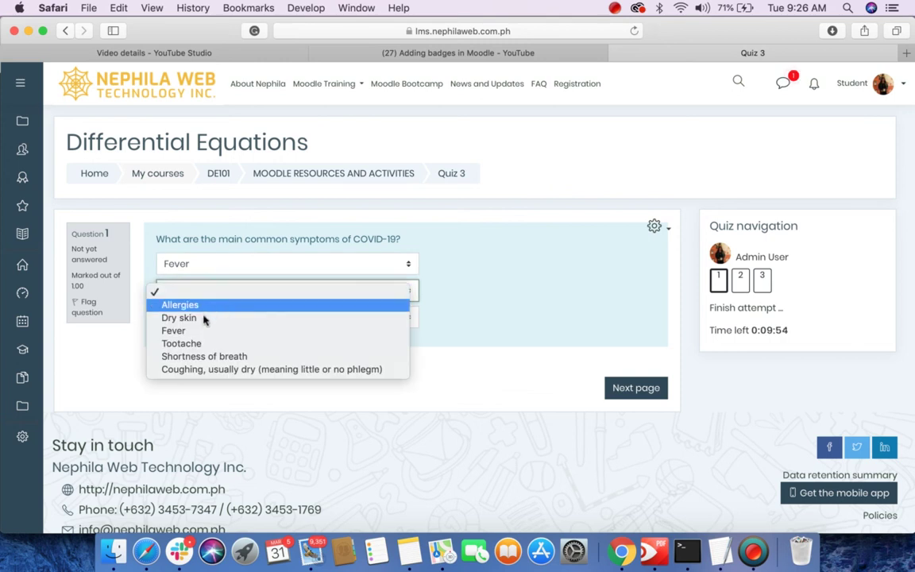
{"action": "left_click", "coordinate": [213, 355]}
{"action": "left_click", "coordinate": [284, 318]}
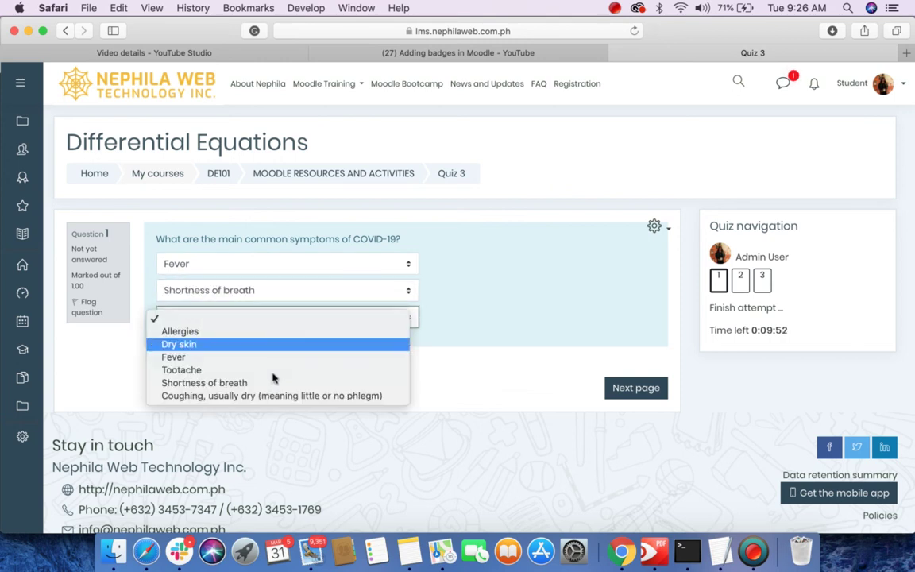
{"action": "left_click", "coordinate": [226, 397]}
Go through questions 2 and 3, submit all and finish, then leave the review
{"action": "left_click", "coordinate": [635, 391]}
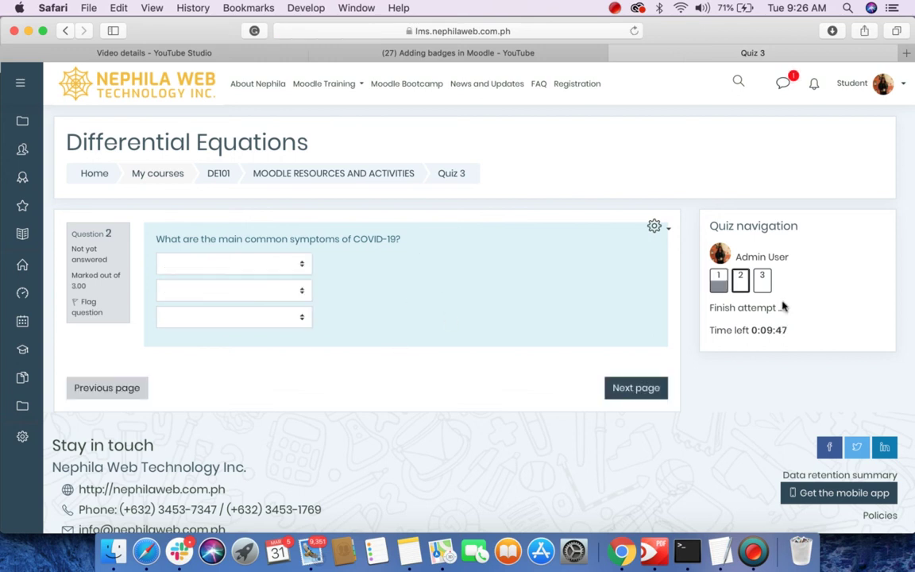
{"action": "left_click", "coordinate": [761, 281]}
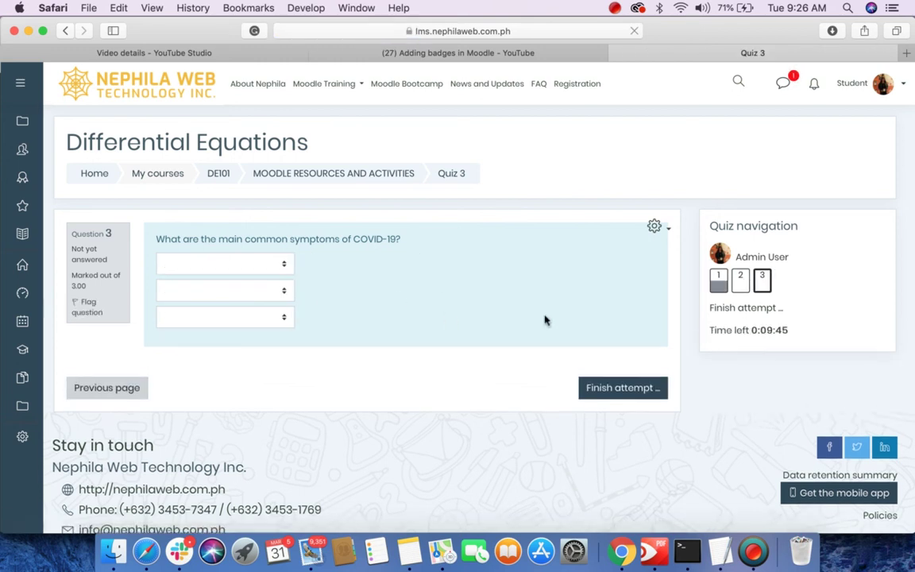
{"action": "left_click", "coordinate": [623, 389]}
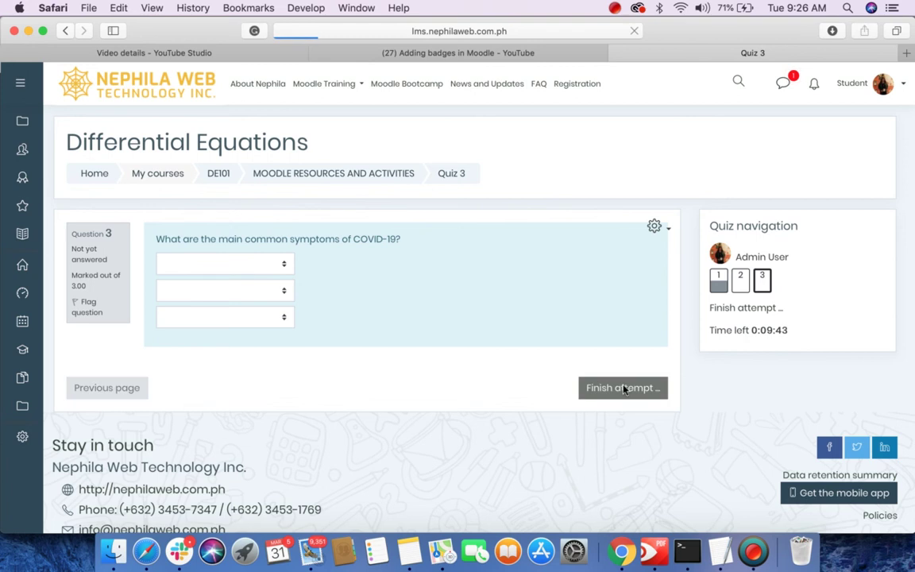
{"action": "scroll", "coordinate": [397, 433], "scroll_direction": "down", "scroll_amount": 2}
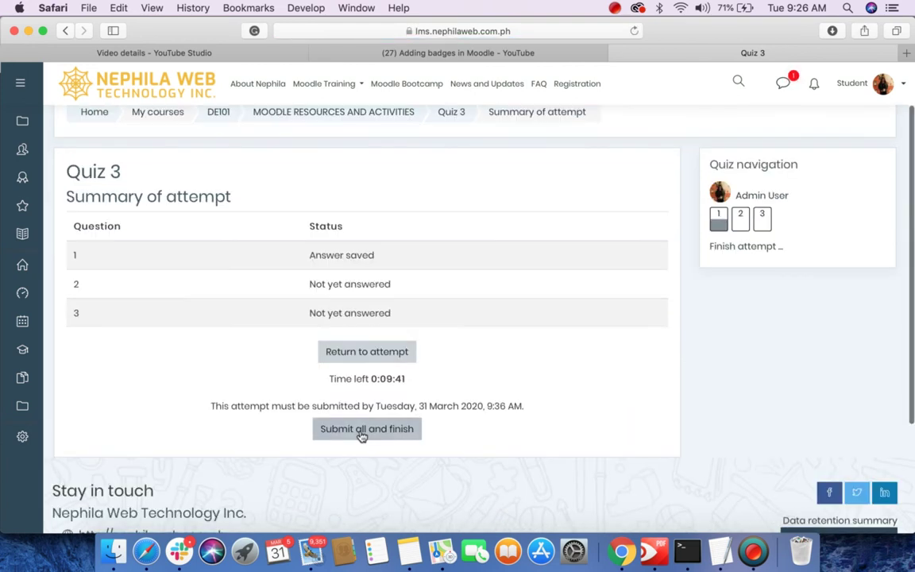
{"action": "left_click", "coordinate": [361, 433]}
{"action": "left_click", "coordinate": [432, 386]}
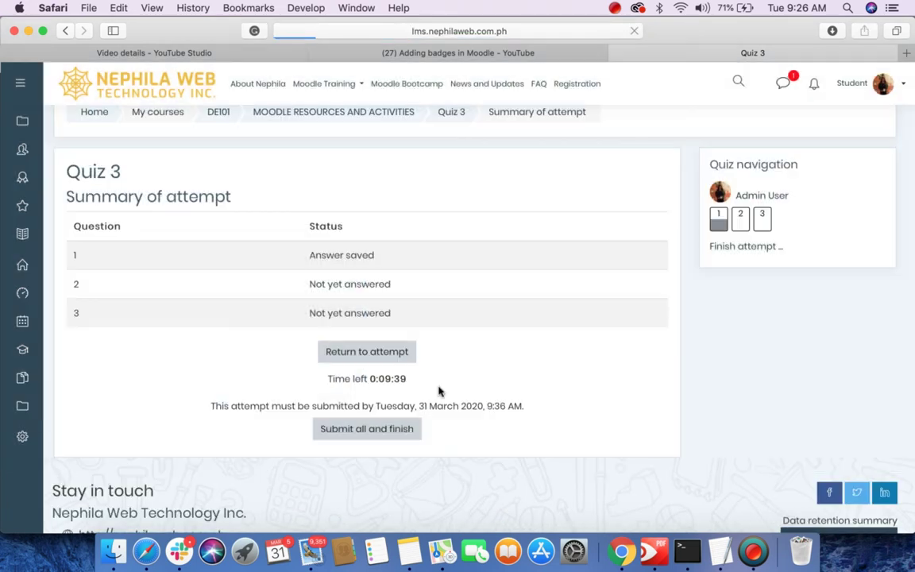
{"action": "scroll", "coordinate": [439, 391], "scroll_direction": "down", "scroll_amount": 5}
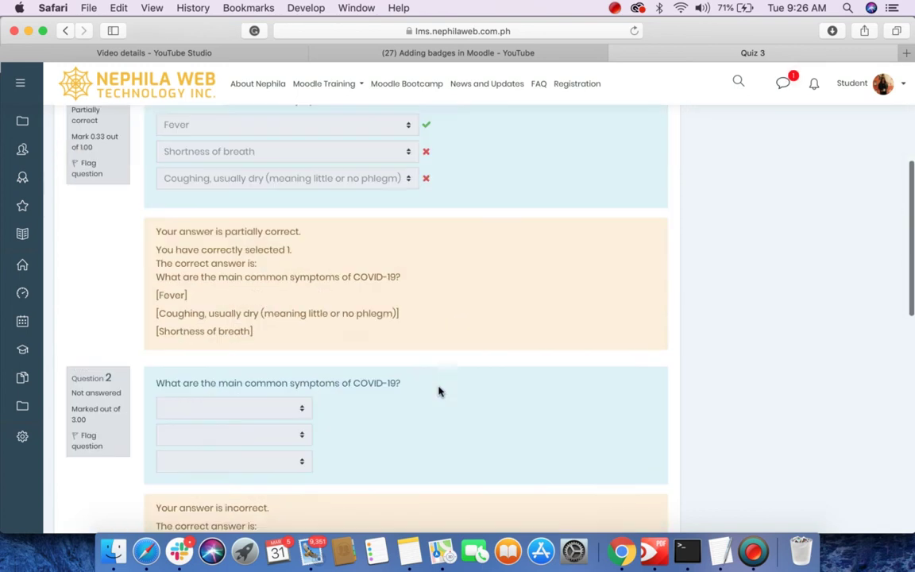
{"action": "scroll", "coordinate": [440, 391], "scroll_direction": "down", "scroll_amount": 5}
{"action": "scroll", "coordinate": [439, 390], "scroll_direction": "down", "scroll_amount": 5}
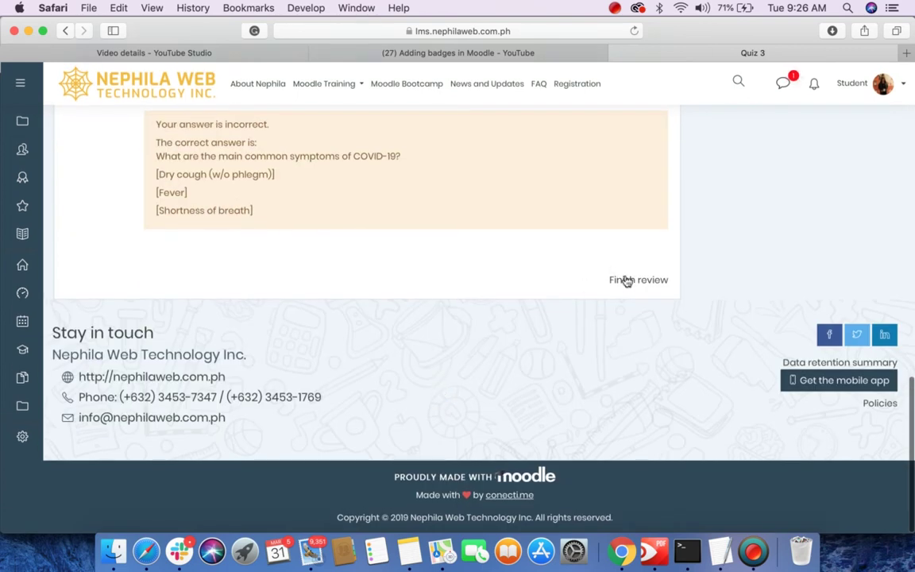
{"action": "left_click", "coordinate": [626, 281]}
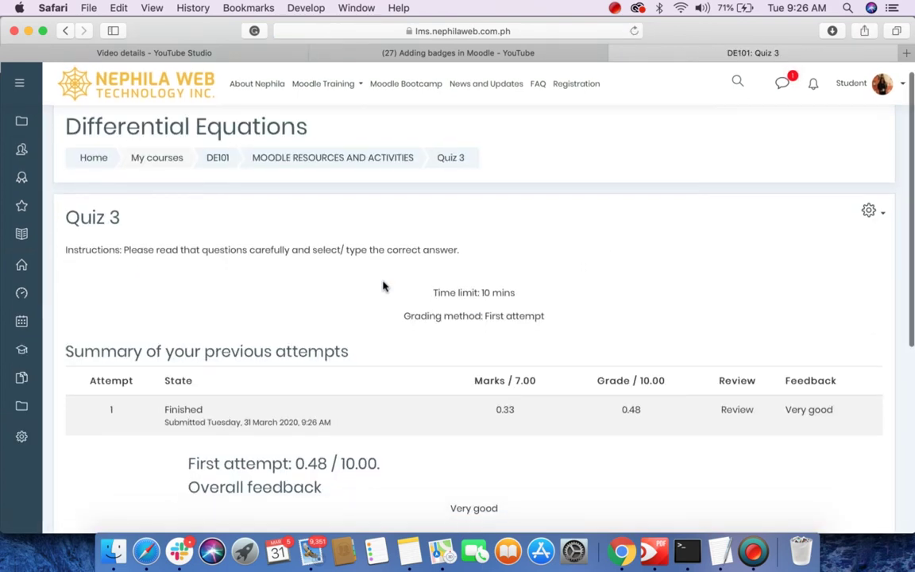
Return via the MOODLE RESOURCES AND ACTIVITIES breadcrumb and confirm ASSESSMENTS is unlocked
{"action": "left_click", "coordinate": [364, 127]}
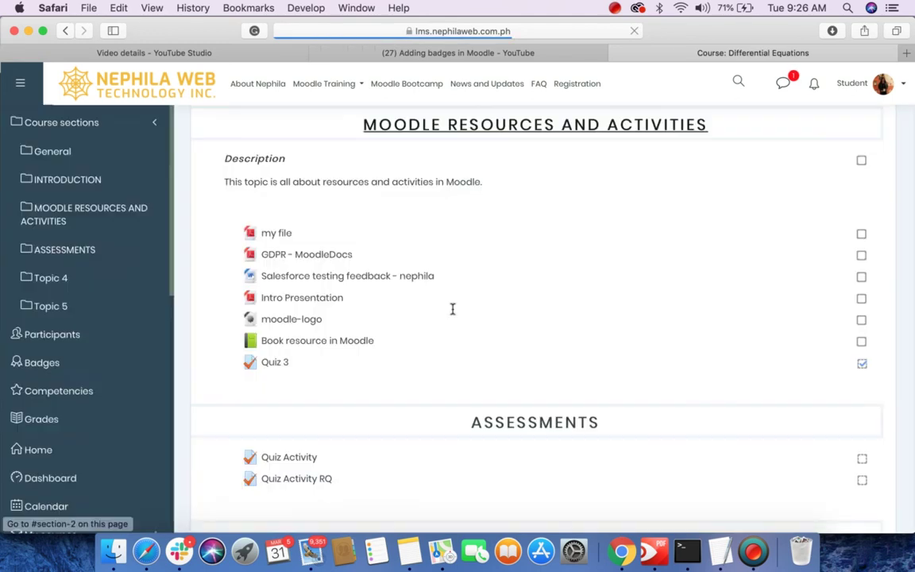
{"action": "scroll", "coordinate": [453, 333], "scroll_direction": "down", "scroll_amount": 2}
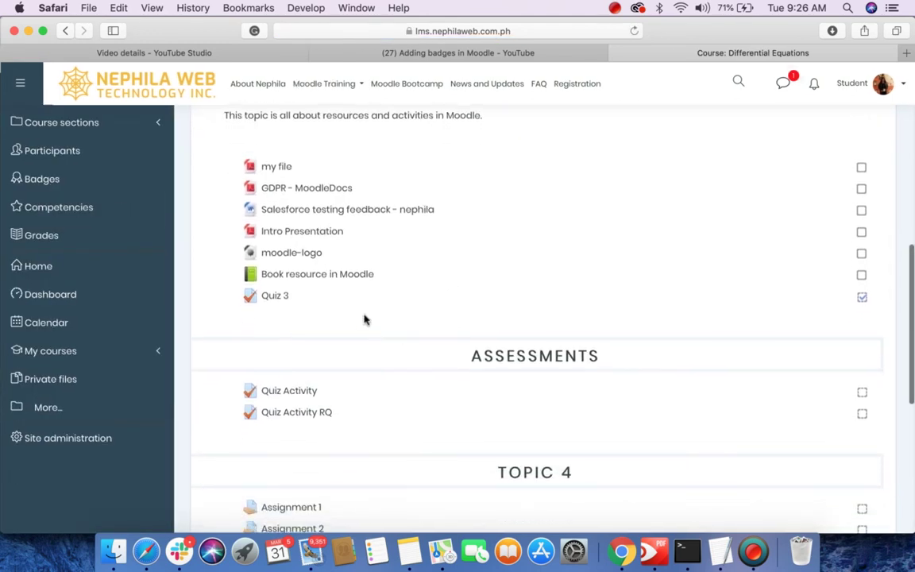
{"action": "scroll", "coordinate": [548, 382], "scroll_direction": "down", "scroll_amount": 1}
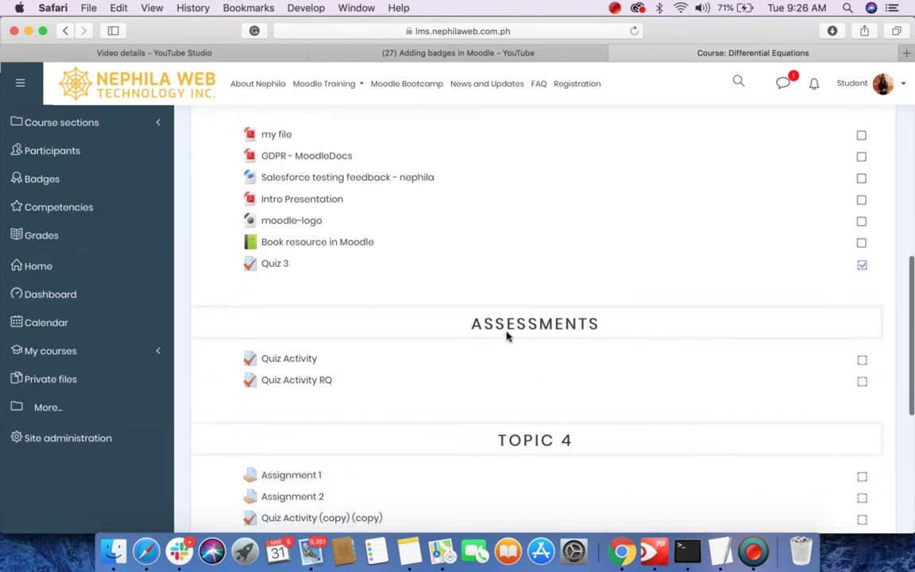